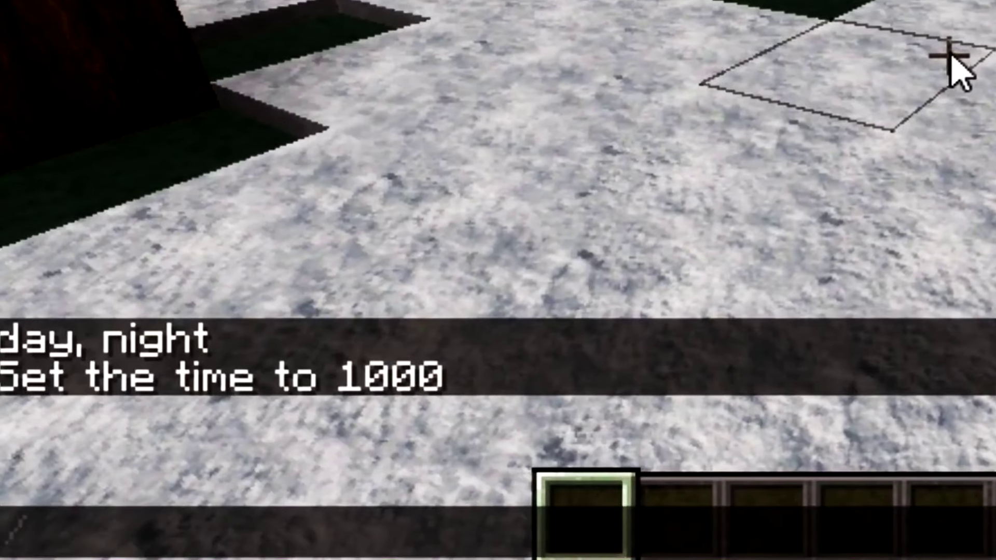
# Give the player 64 command blocks and check them in the inventory.
pyautogui.write('/')
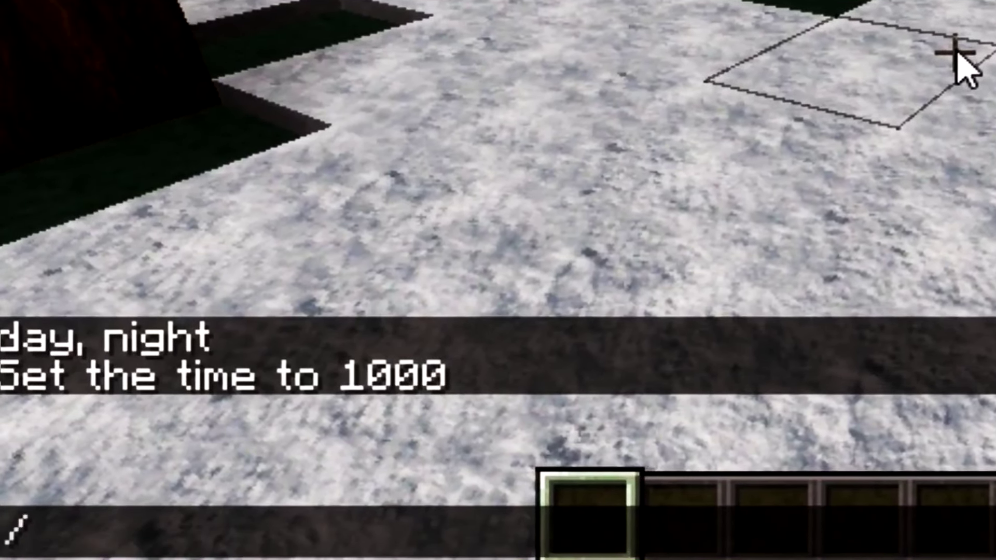
pyautogui.write('give')
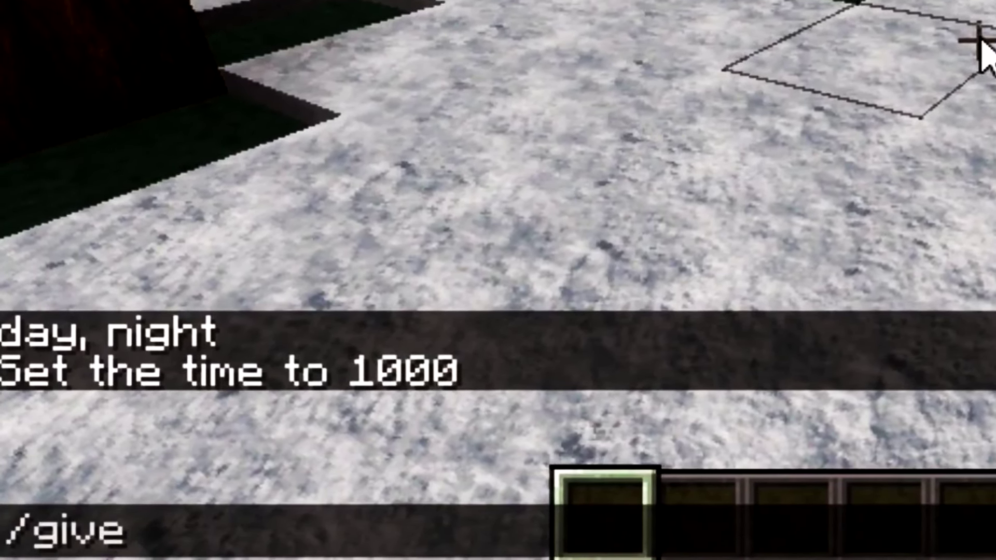
pyautogui.write(' Infurness ')
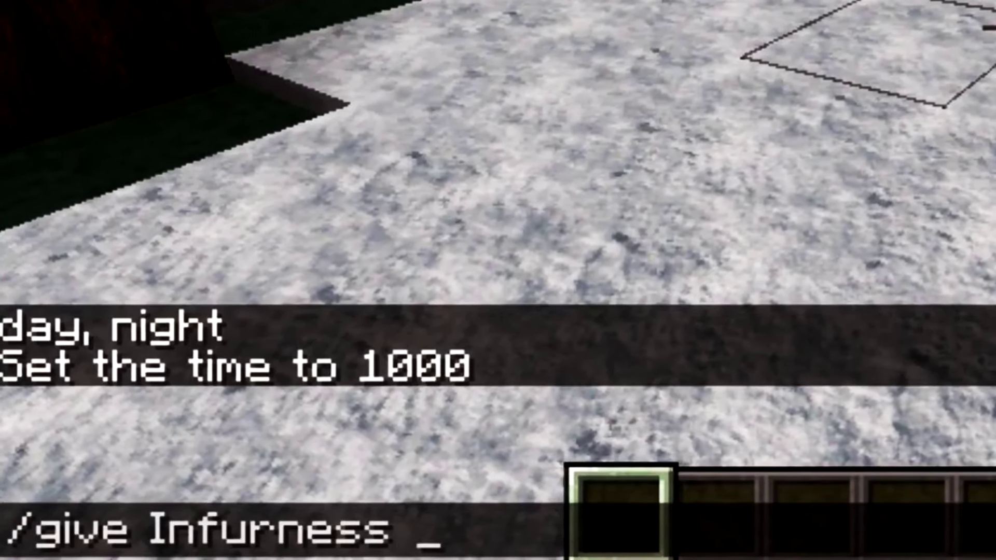
pyautogui.write('command_')
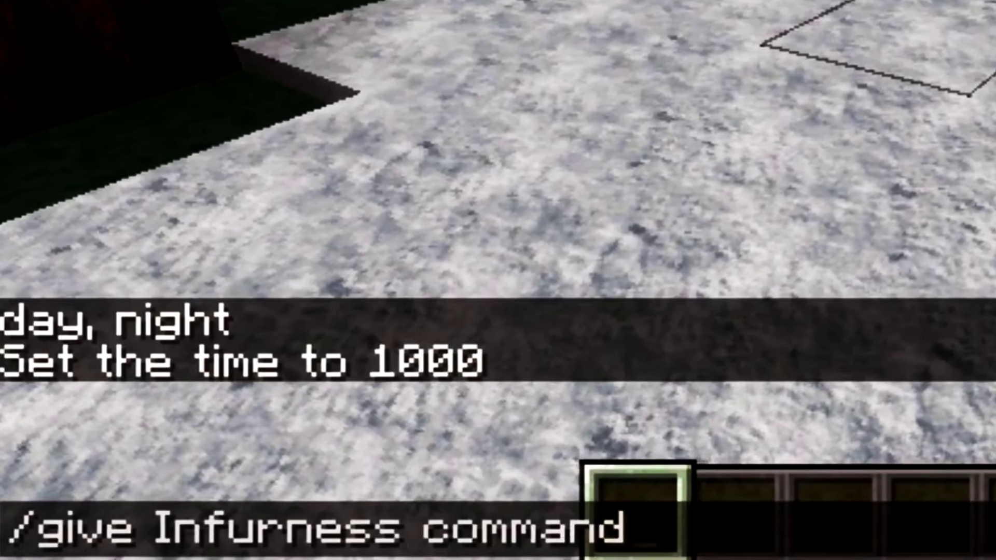
pyautogui.write('block')
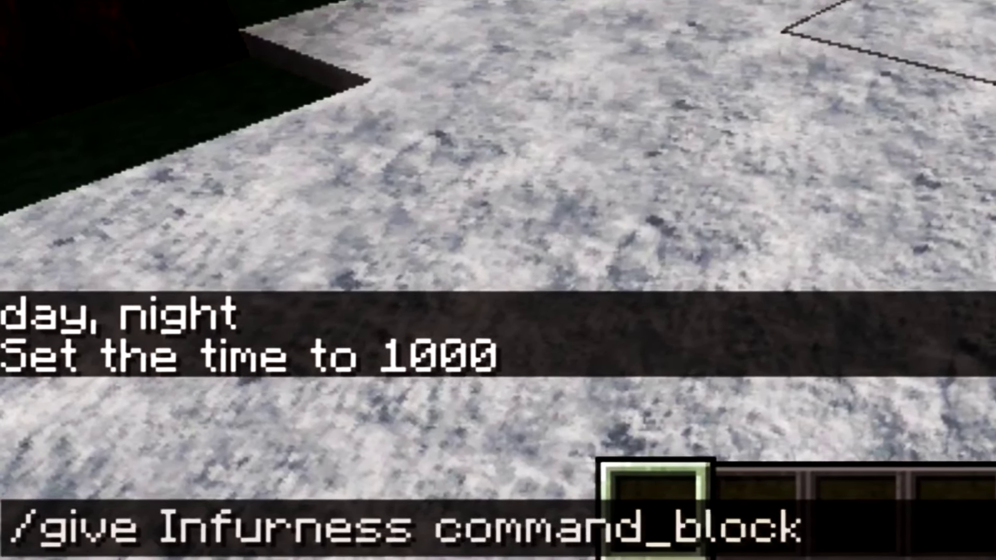
pyautogui.write(' 64')
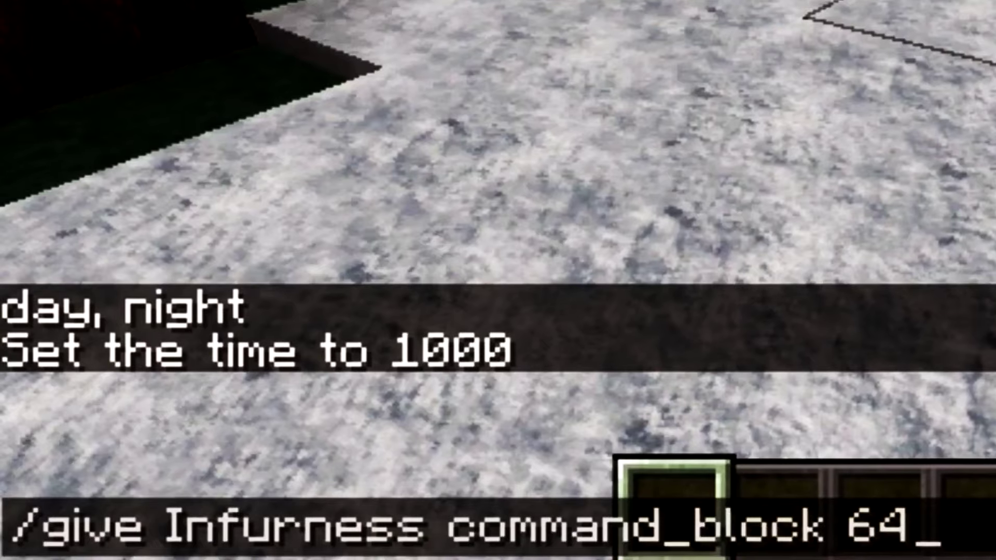
pyautogui.press('Return')
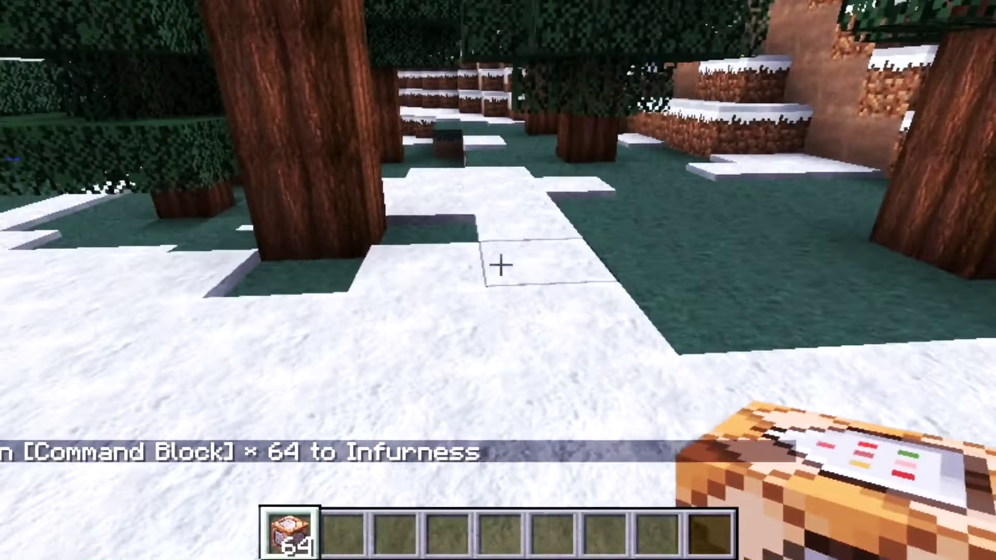
pyautogui.press('e')
# Enter /gamerule commandBlockOutput false in the chat line.
pyautogui.write('e')
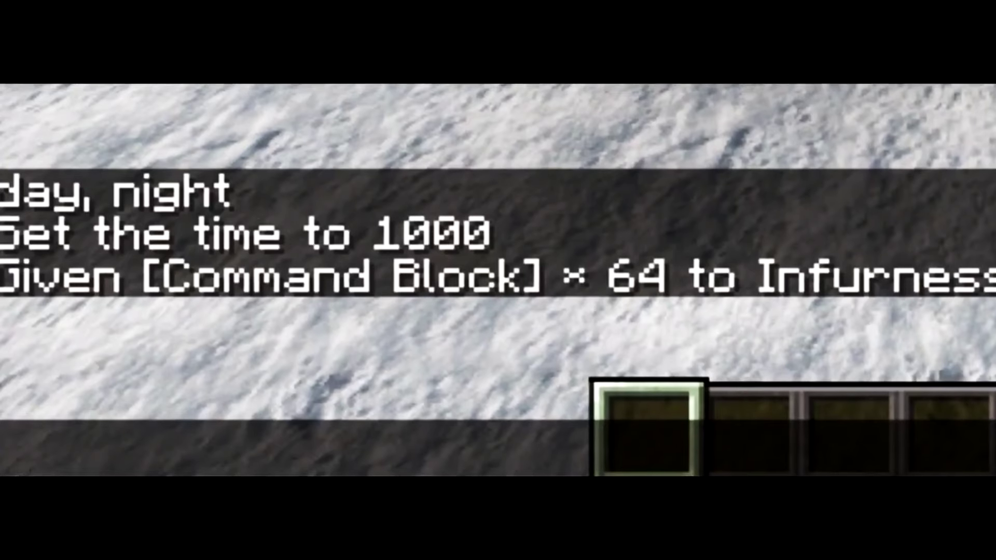
pyautogui.write('/')
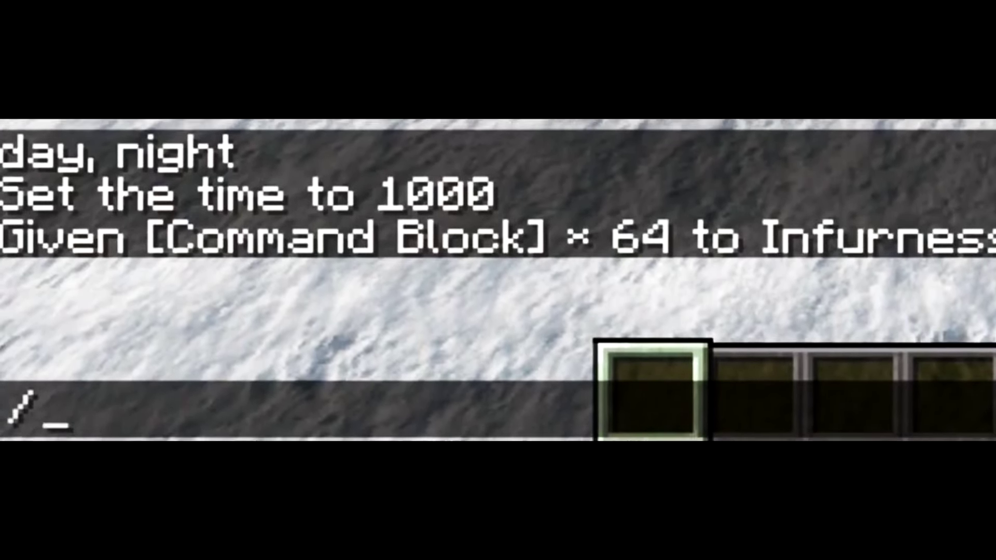
pyautogui.write('gamerule')
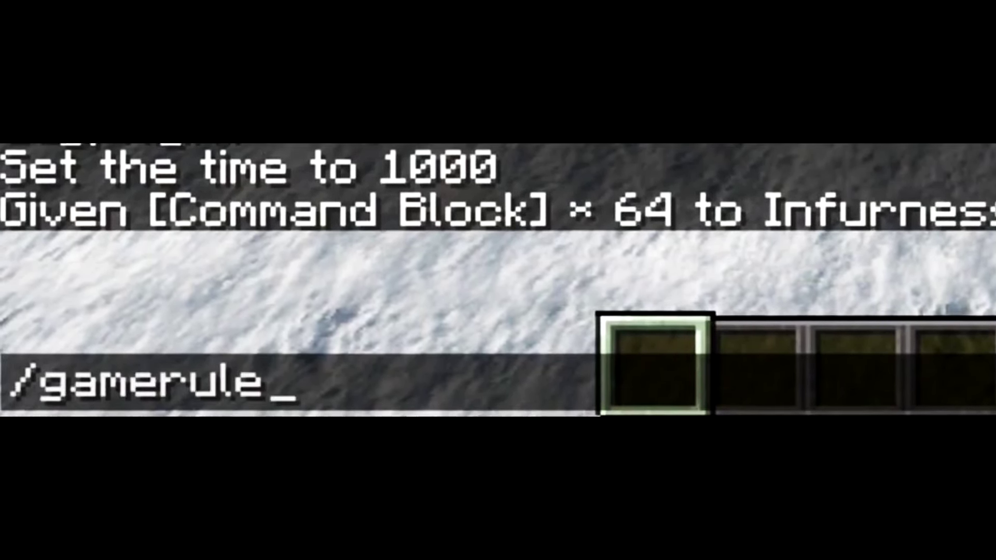
pyautogui.press('Tab')
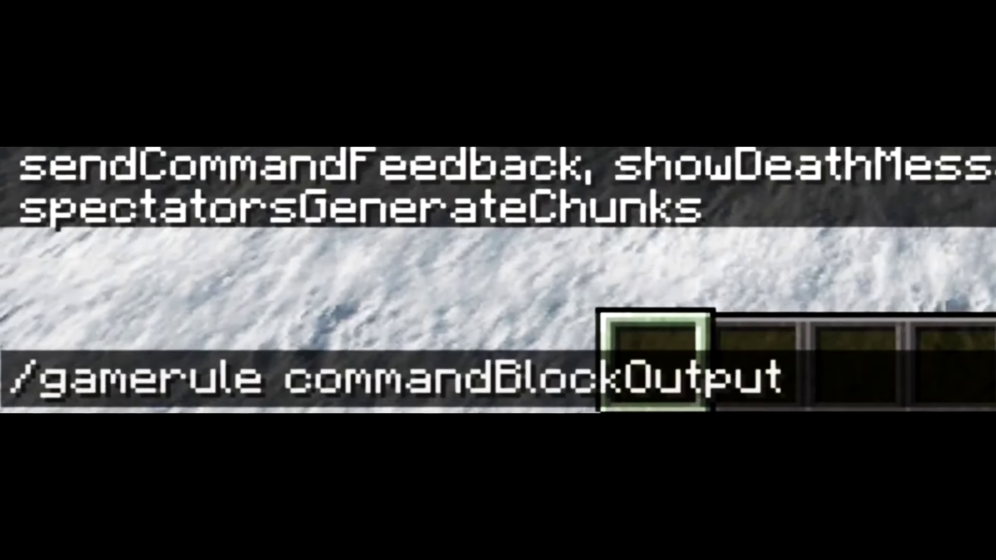
pyautogui.write('fal')
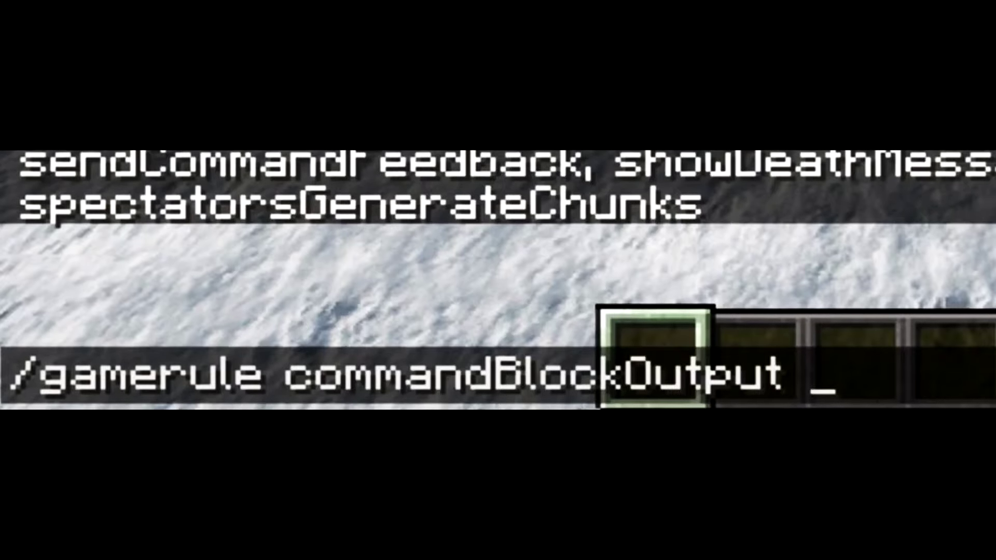
pyautogui.write('se')
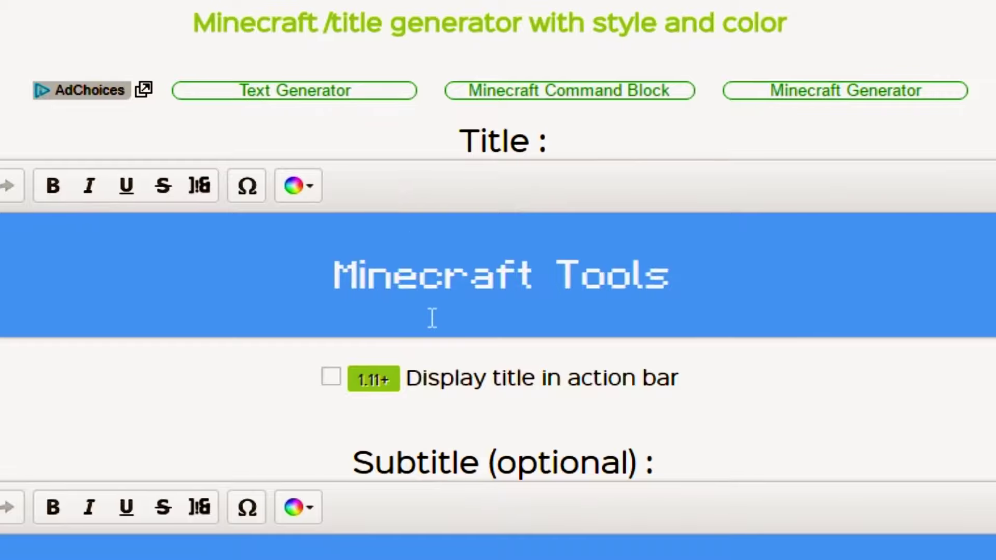
# Replace the default 'Minecraft Tools' title with 'Dallas AKA' plus the player's username.
pyautogui.scroll(-5, 445, 440)
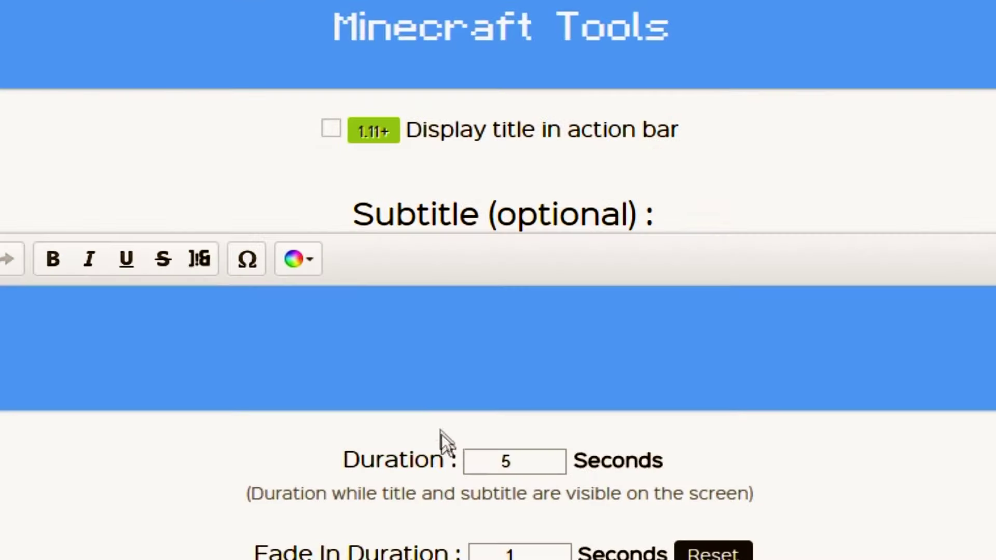
pyautogui.scroll(5, 424, 363)
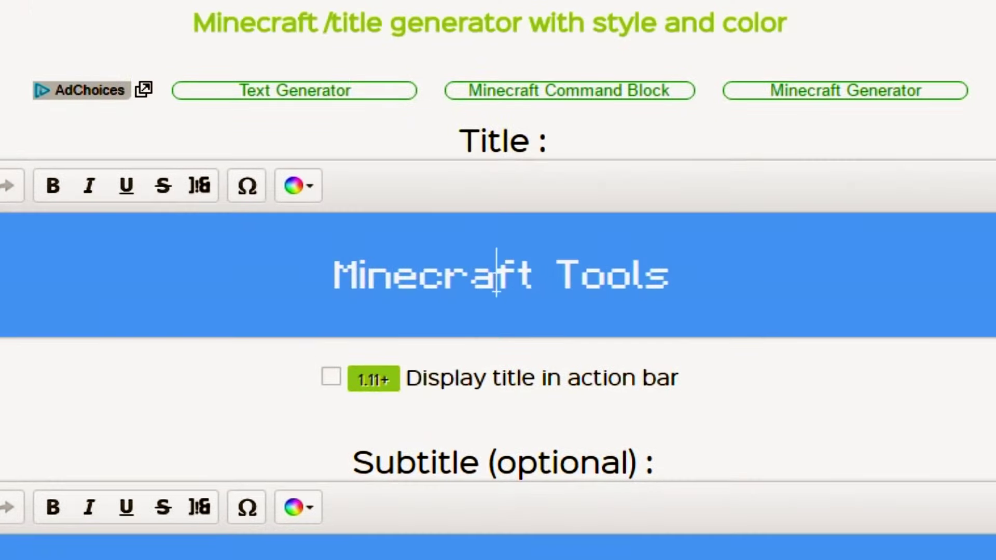
pyautogui.moveTo(681, 283); pyautogui.dragTo(192, 284)
pyautogui.press('BackSpace')
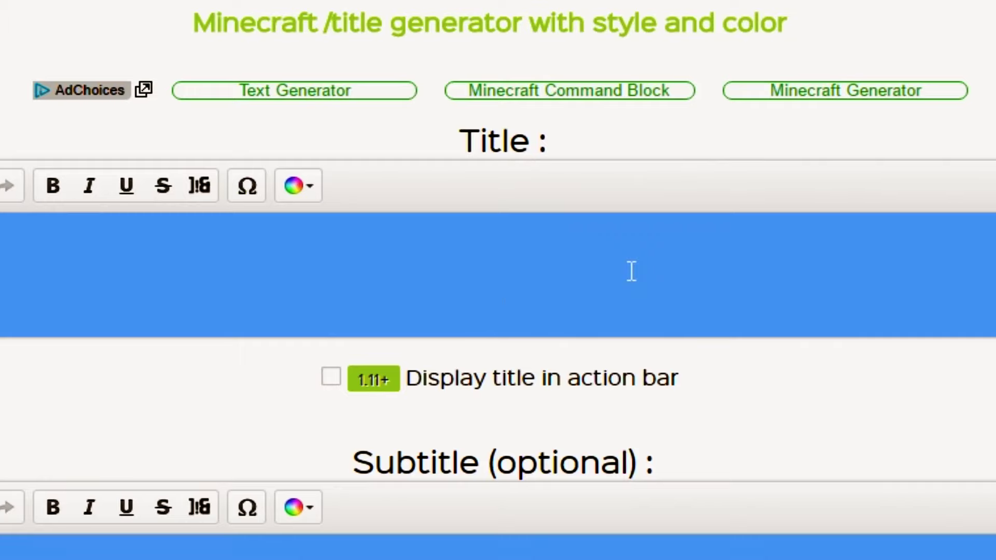
pyautogui.write('Dallas AKA Infurness')
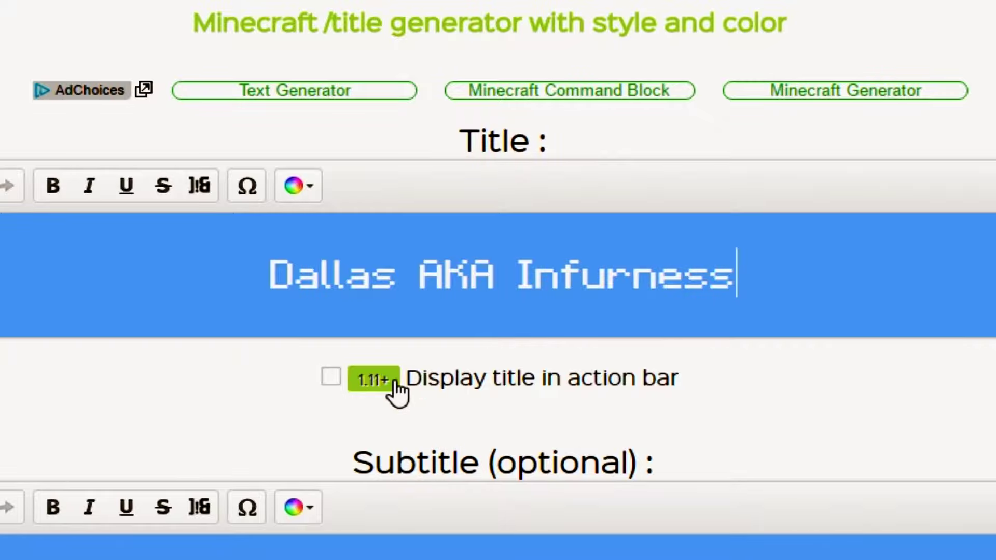
# Enter 'IS BAD AT MINECRAFT' as the subtitle.
pyautogui.scroll(-5, 597, 122)
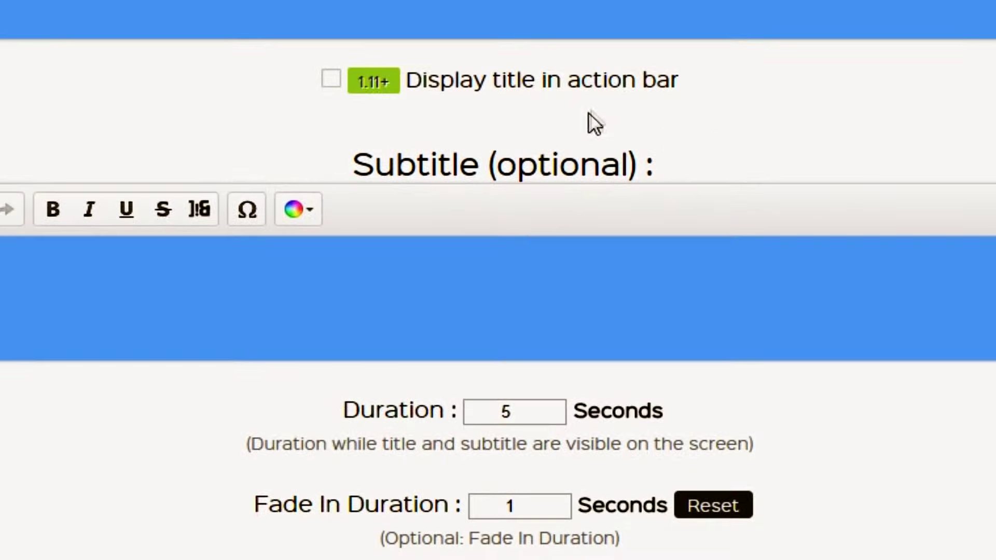
pyautogui.scroll(-1, 612, 165)
pyautogui.scroll(3, 616, 157)
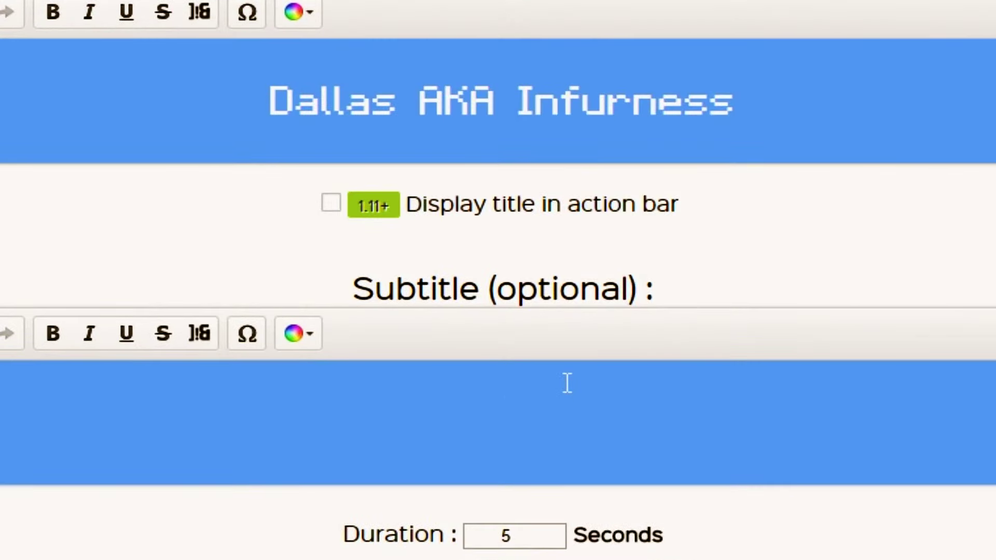
pyautogui.write('AD A')
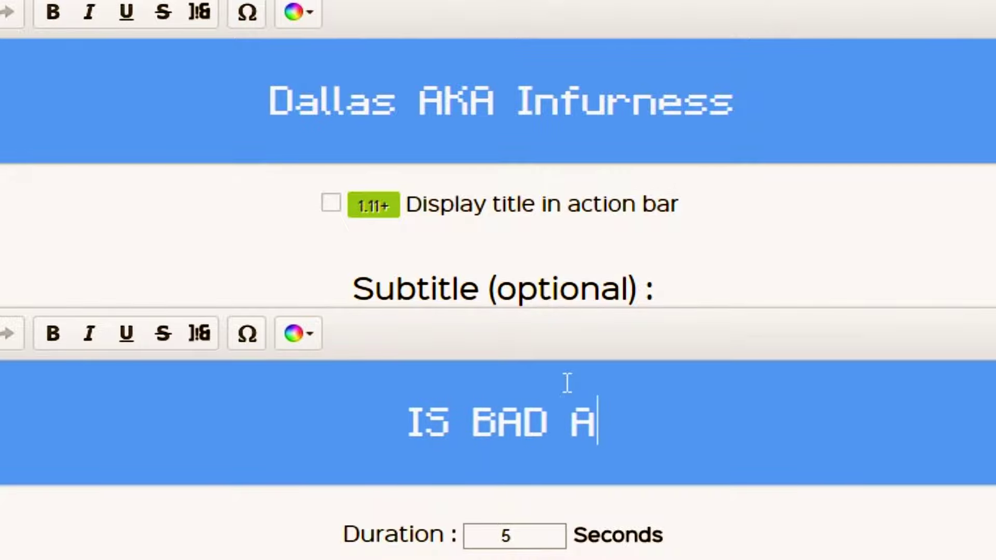
pyautogui.write('T MINECRAFT')
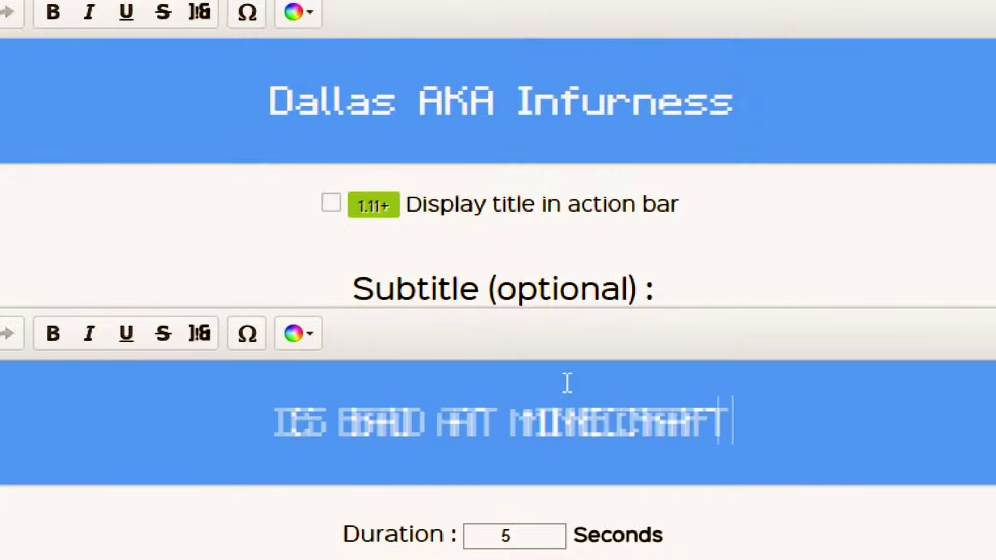
pyautogui.scroll(-6, 553, 254)
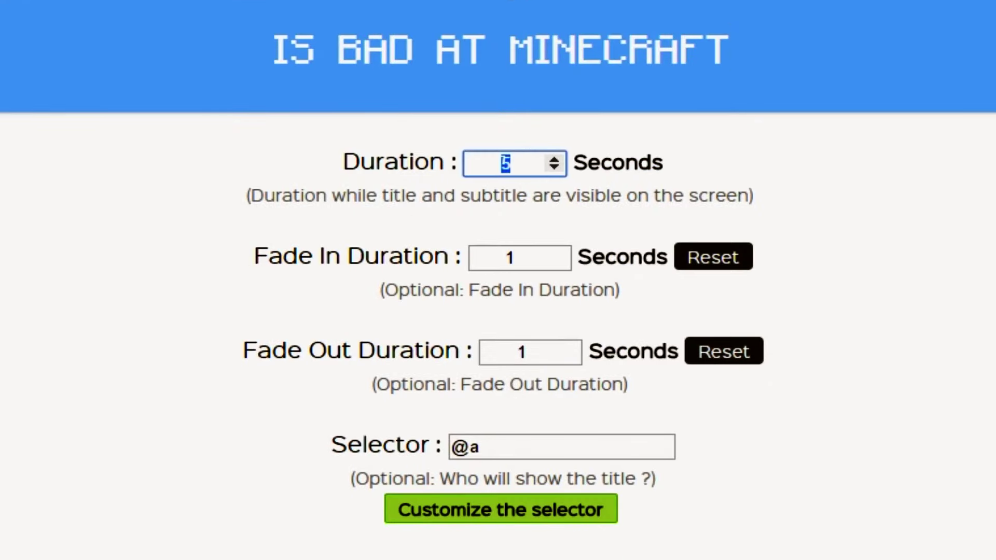
# Set the title timing to 0 s fade-in, 9 s display and 3 s fade-out.
pyautogui.click(555, 159)
pyautogui.click(555, 159)
pyautogui.click(556, 159)
pyautogui.click(555, 158)
pyautogui.click(537, 262)
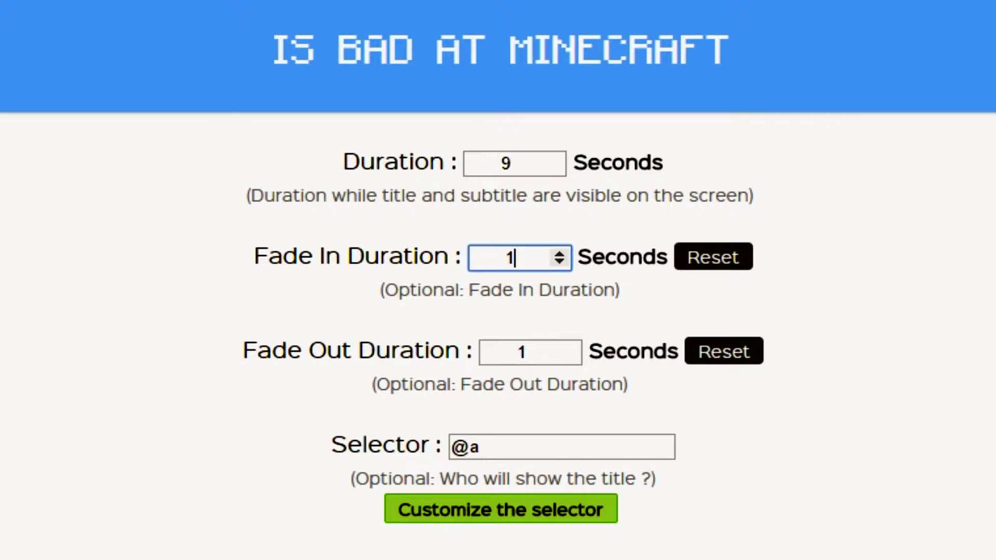
pyautogui.click(560, 263)
pyautogui.scroll(-2, 625, 319)
pyautogui.click(572, 225)
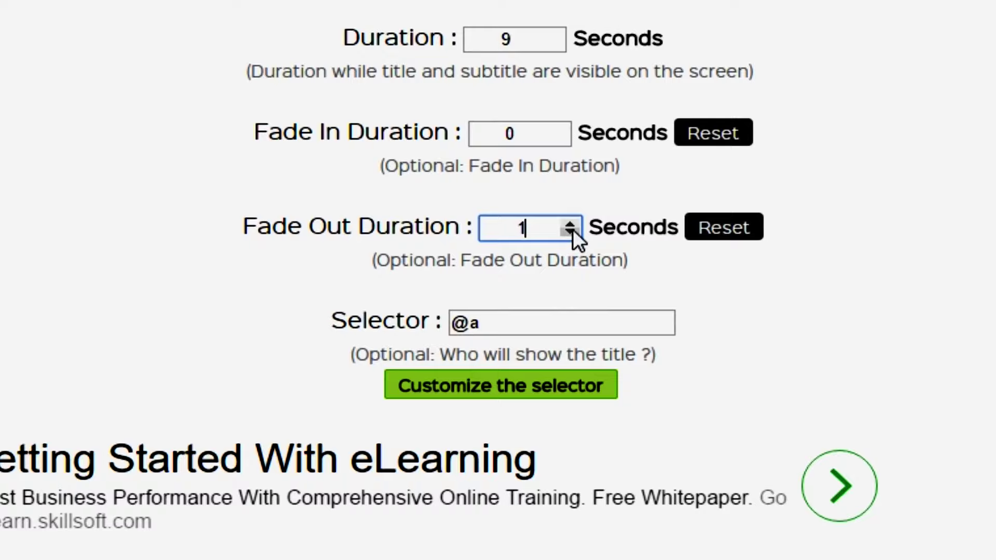
pyautogui.click(572, 222)
pyautogui.click(572, 222)
pyautogui.scroll(-2, 570, 228)
# Select the whole generated Dallas /title command line.
pyautogui.click(571, 199)
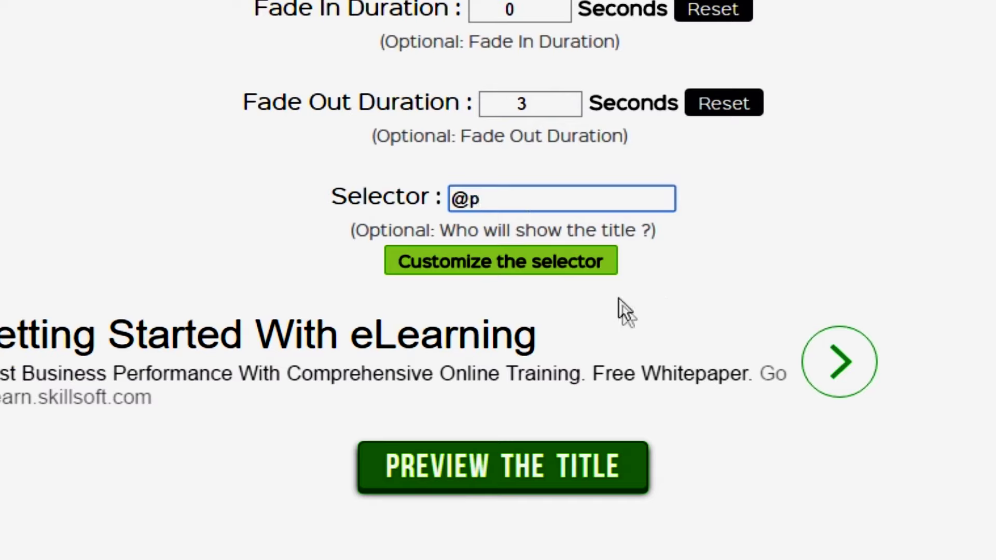
pyautogui.scroll(5, 627, 310)
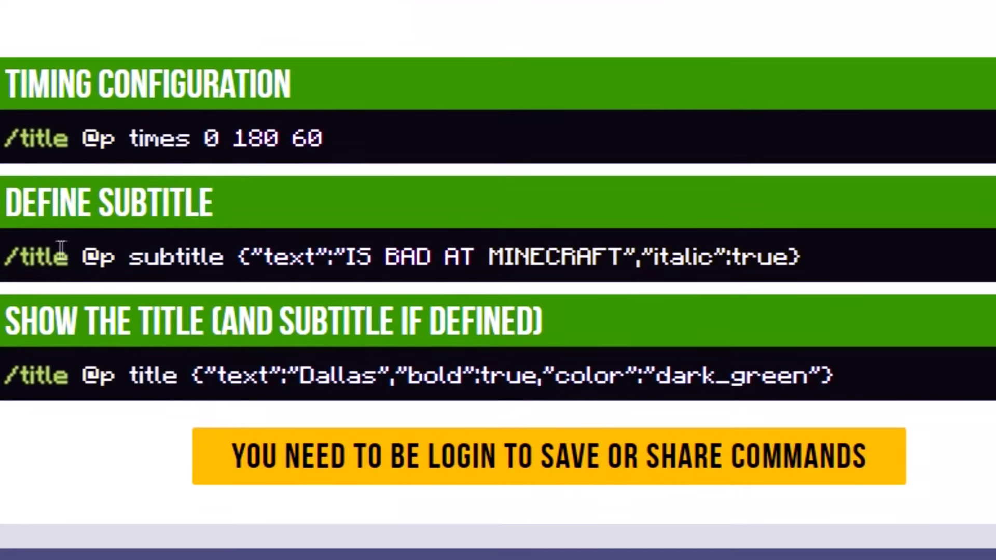
pyautogui.moveTo(9, 377); pyautogui.dragTo(422, 388)
pyautogui.click(430, 389)
pyautogui.moveTo(82, 375); pyautogui.dragTo(878, 375)
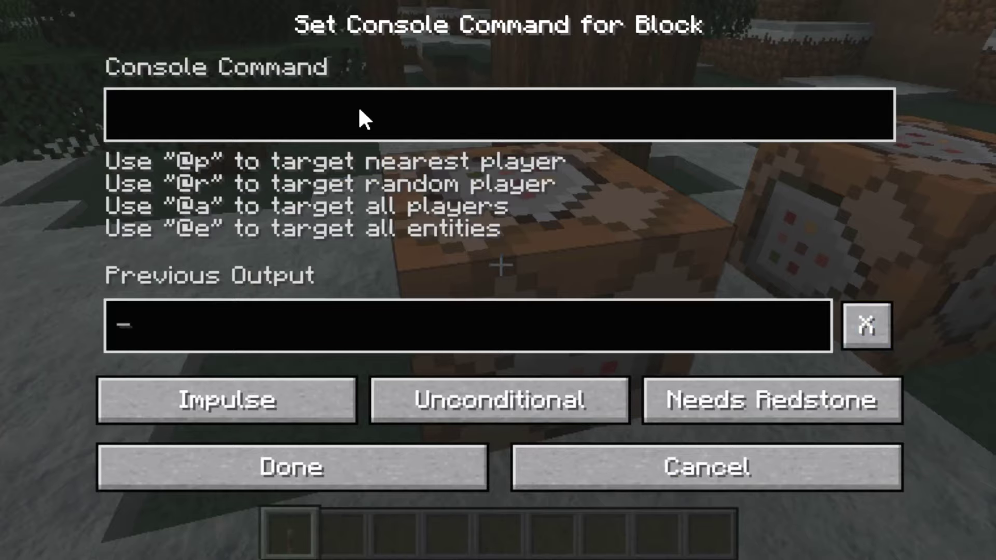
# Paste the Dallas /title command into the command block and fire it with a new lever.
pyautogui.write('/title @p title {"text":"Dallas","bold":true,"color":"dark_green')
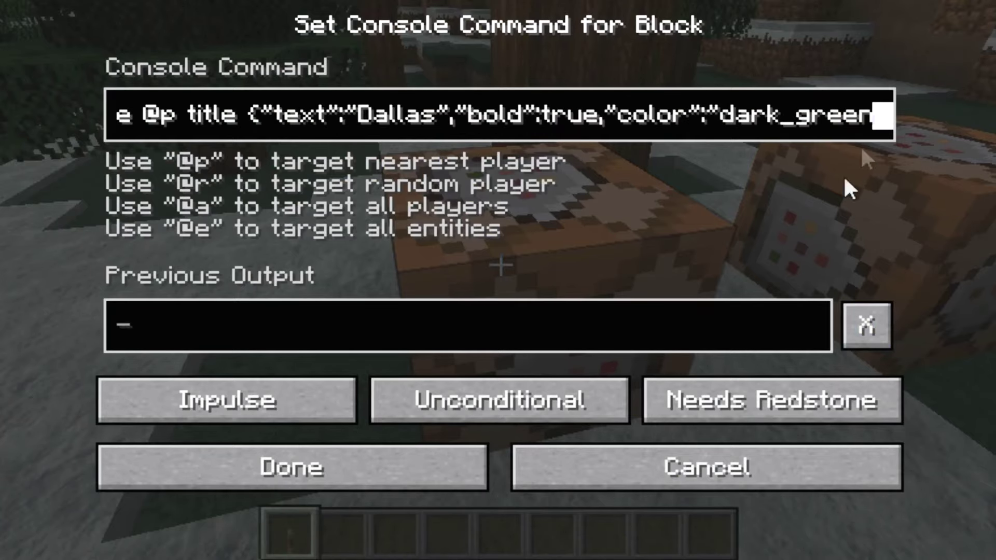
pyautogui.click(391, 473)
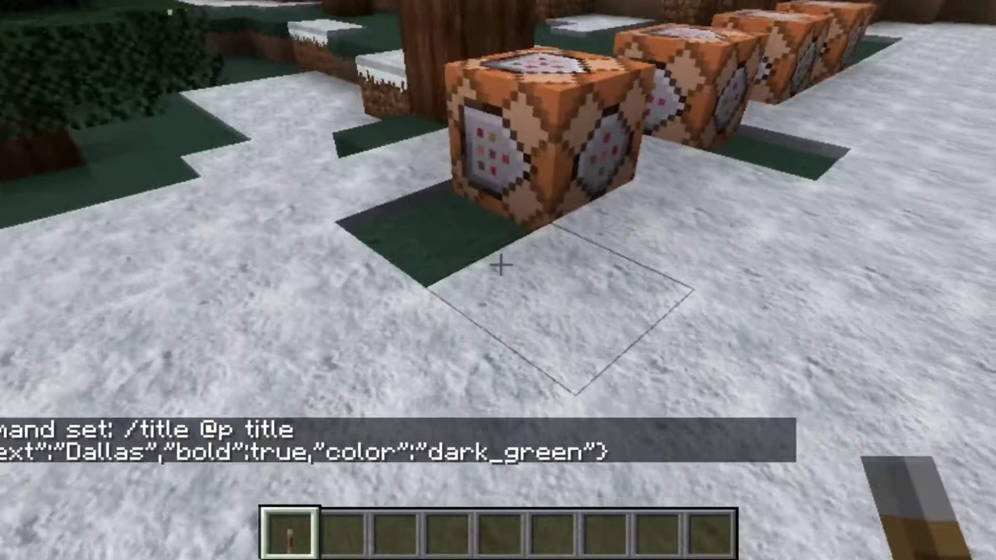
pyautogui.rightClick(500, 266)
pyautogui.rightClick(501, 266)
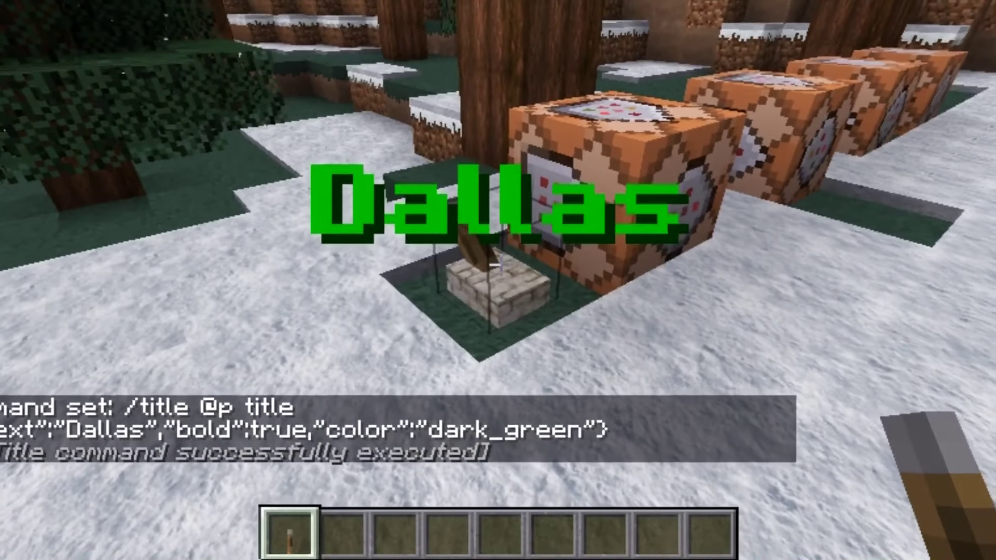
pyautogui.rightClick(501, 266)
pyautogui.rightClick(501, 265)
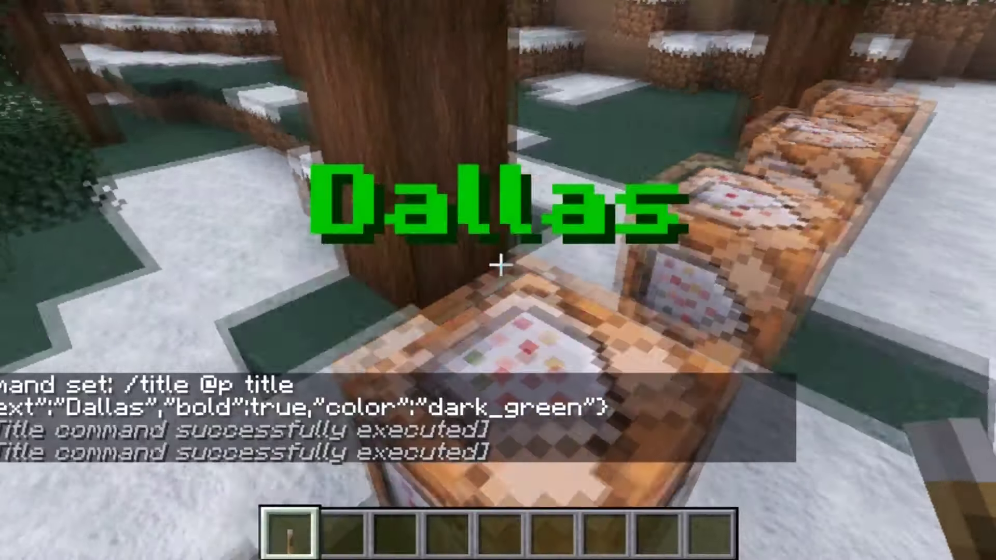
pyautogui.rightClick(501, 266)
pyautogui.write('/title @p title {"text":"Dallas","bold":true,"color":"dark_green')
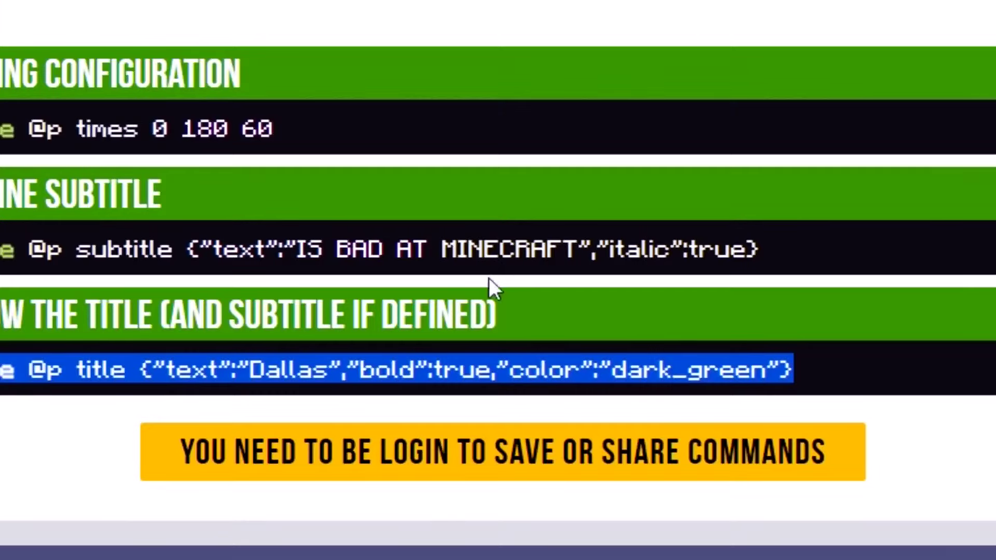
# Select and copy the italic IS BAD AT MINECRAFT subtitle command from the generator.
pyautogui.click(183, 28)
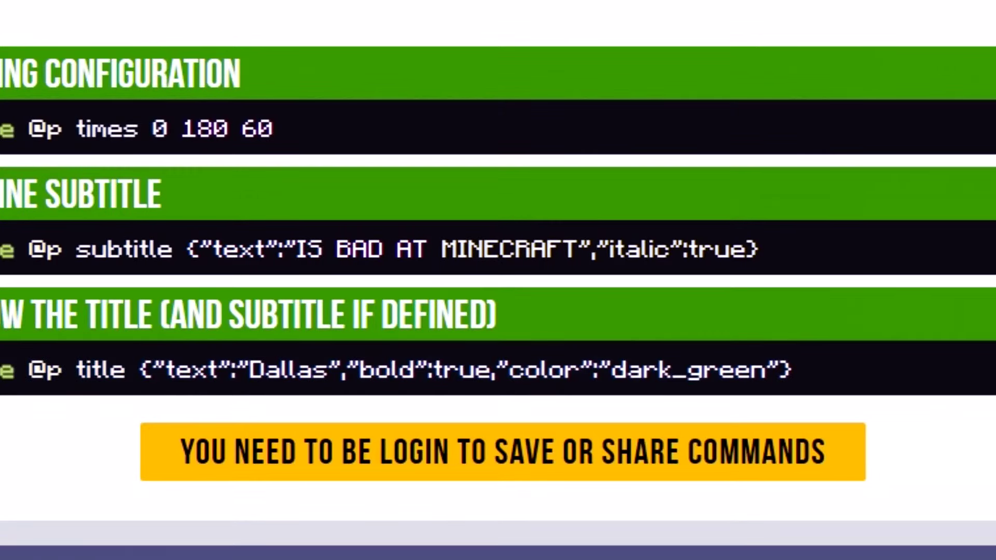
pyautogui.moveTo(0, 250); pyautogui.dragTo(871, 259)
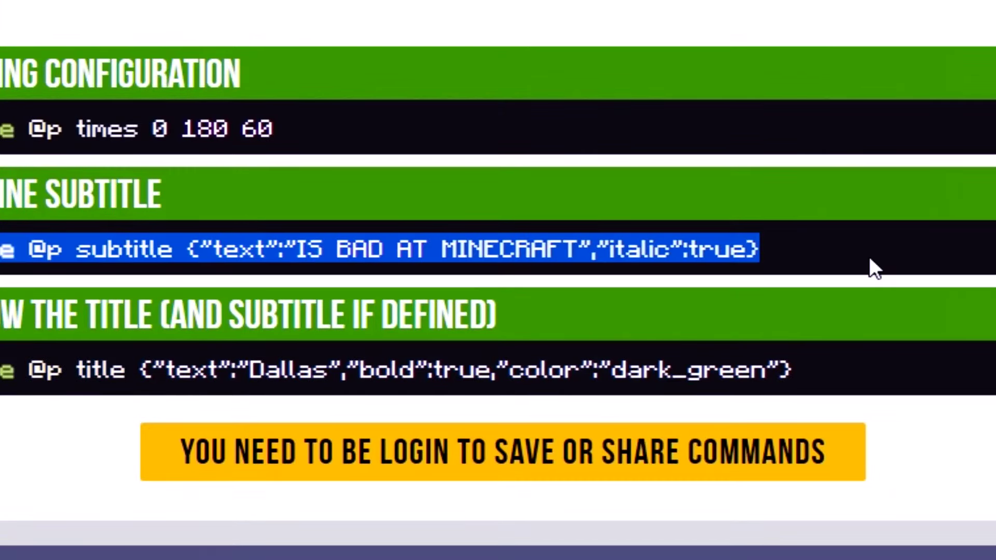
pyautogui.click(515, 263)
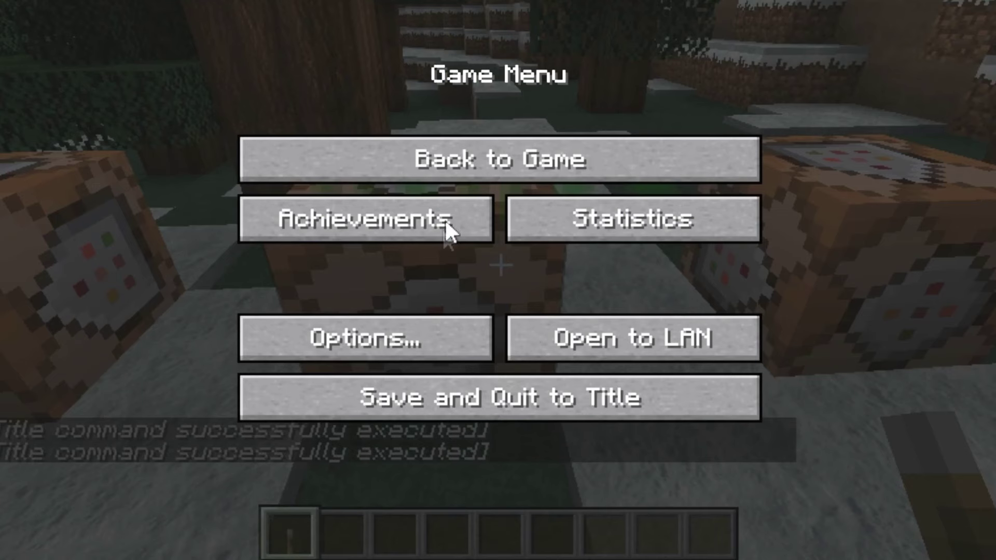
pyautogui.press('Escape')
# Replace the second block's /gamemode creative command with the subtitle command and trigger it.
pyautogui.rightClick(498, 263)
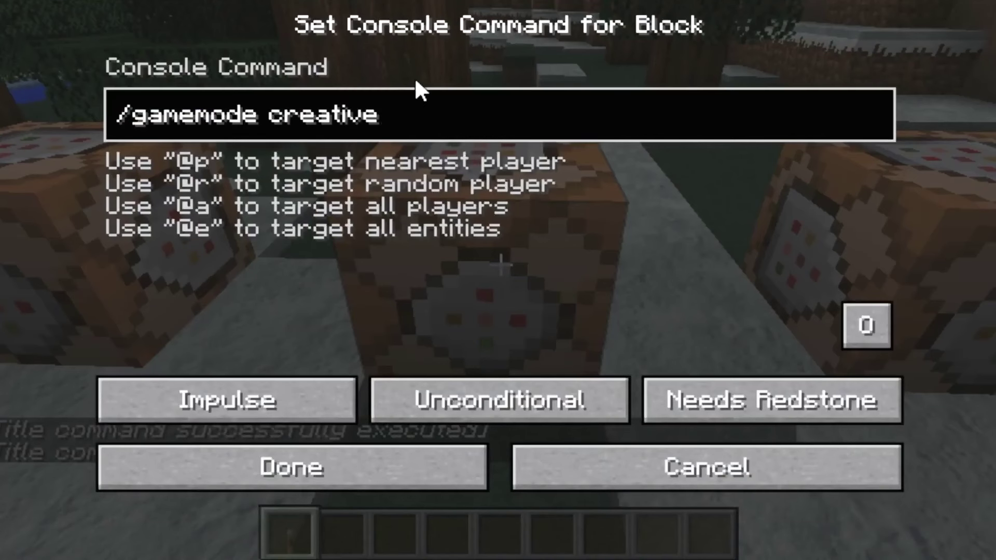
pyautogui.press('BackSpace')
pyautogui.press('BackSpace')
pyautogui.press('BackSpace')
pyautogui.press('BackSpace')
pyautogui.press('BackSpace')
pyautogui.press('BackSpace')
pyautogui.press('BackSpace')
pyautogui.press('BackSpace')
pyautogui.press('BackSpace')
pyautogui.press('BackSpace')
pyautogui.press('BackSpace')
pyautogui.press('BackSpace')
pyautogui.press('BackSpace')
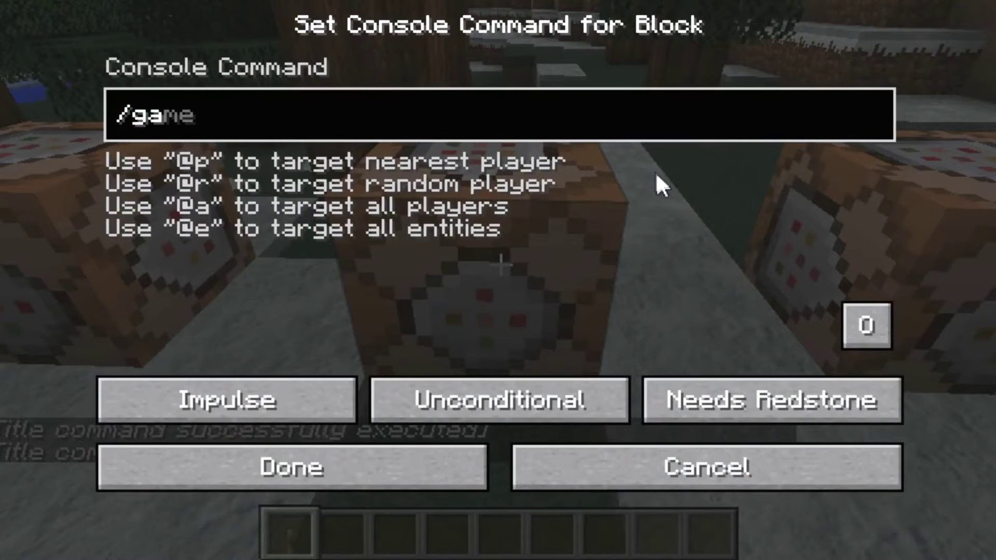
pyautogui.press('Escape')
pyautogui.rightClick(502, 264)
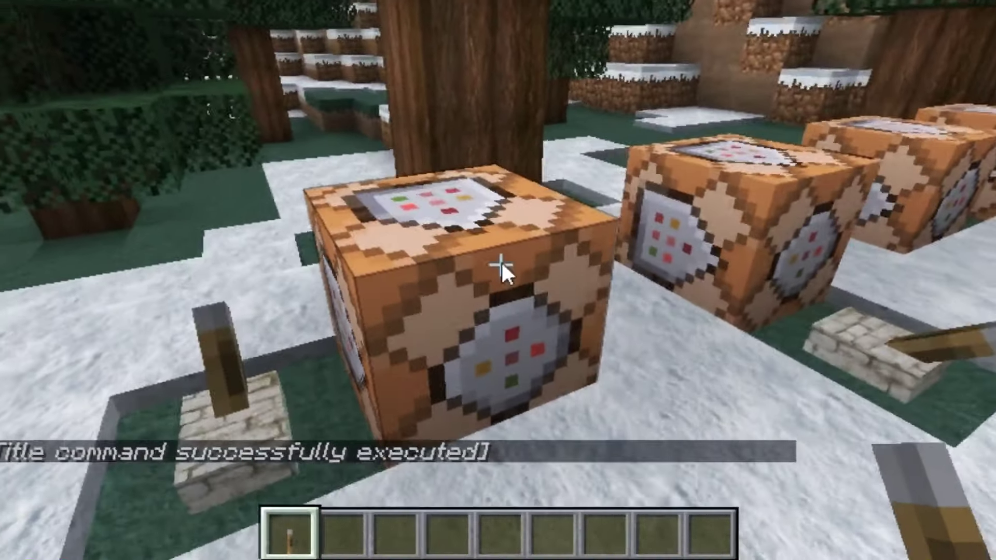
# Clear a snow block, place a lever there and flip it on and off.
pyautogui.rightClick(501, 265)
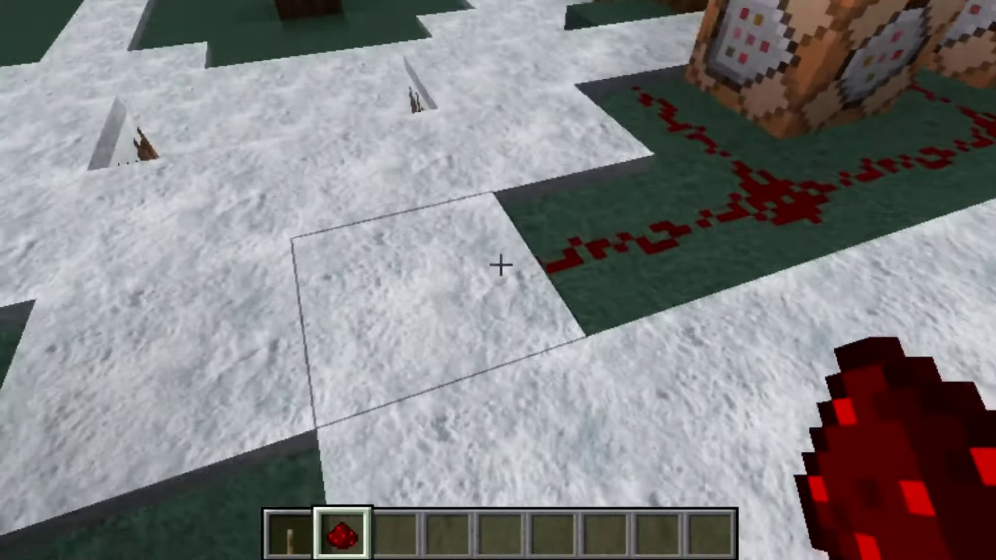
pyautogui.press('1')
pyautogui.click(501, 265)
pyautogui.rightClick(501, 265)
pyautogui.rightClick(501, 266)
pyautogui.rightClick(502, 266)
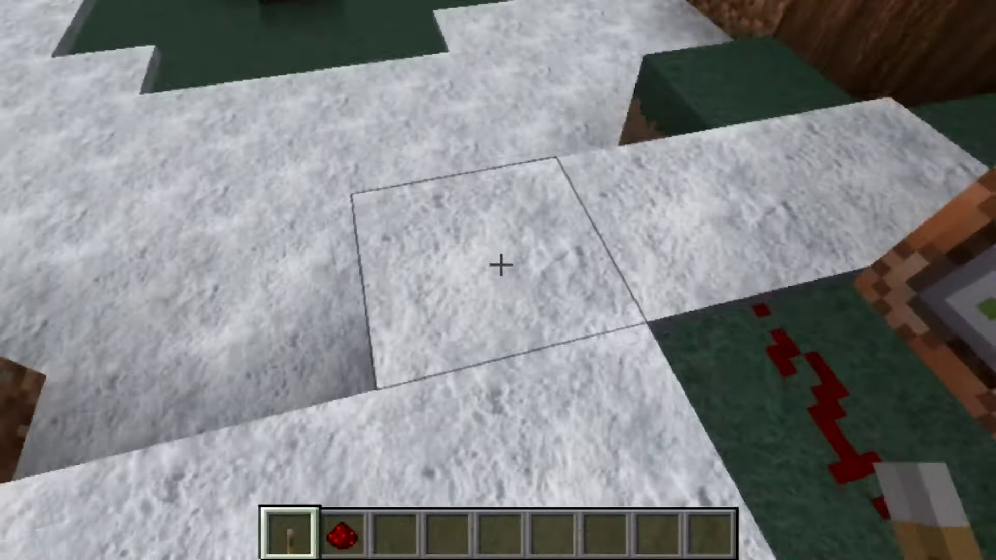
# Place a redstone-dusted grass block between the command blocks, then add a lever and trigger both titles.
pyautogui.click(500, 266)
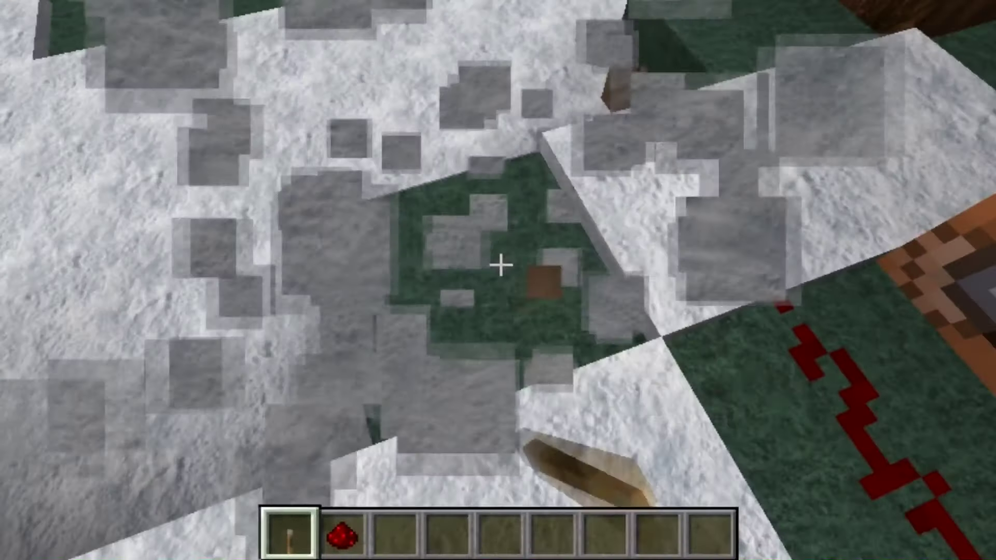
pyautogui.middleClick(500, 266)
pyautogui.rightClick(500, 266)
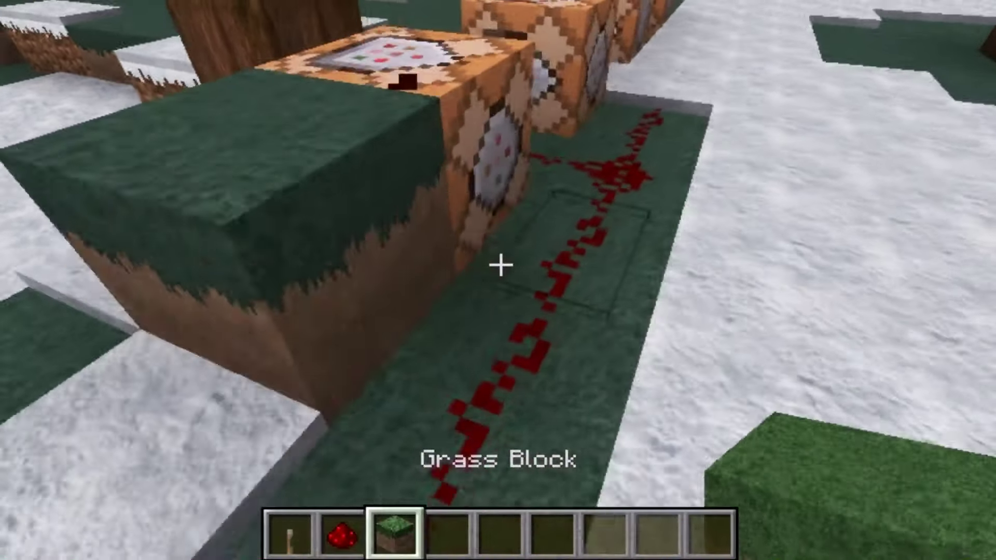
pyautogui.press('2')
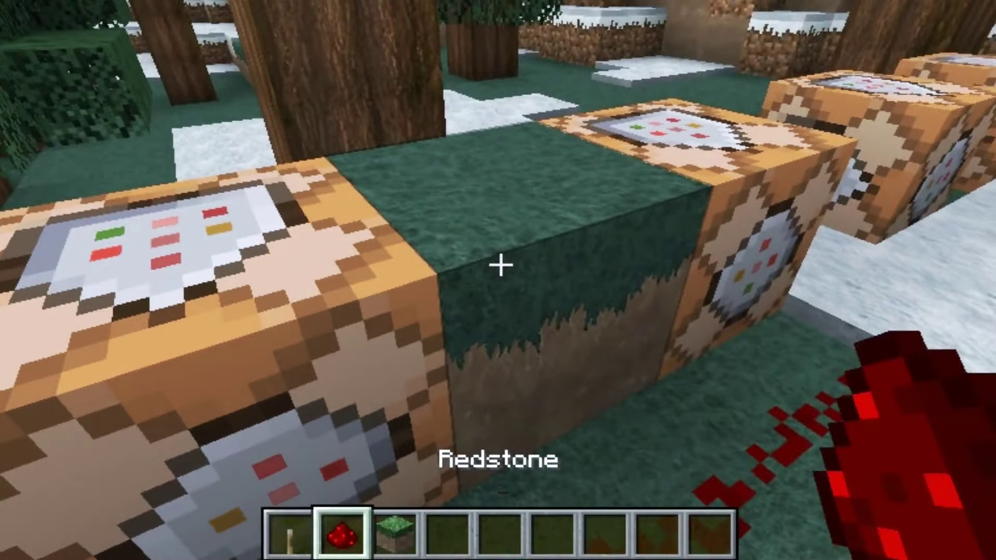
pyautogui.rightClick(500, 266)
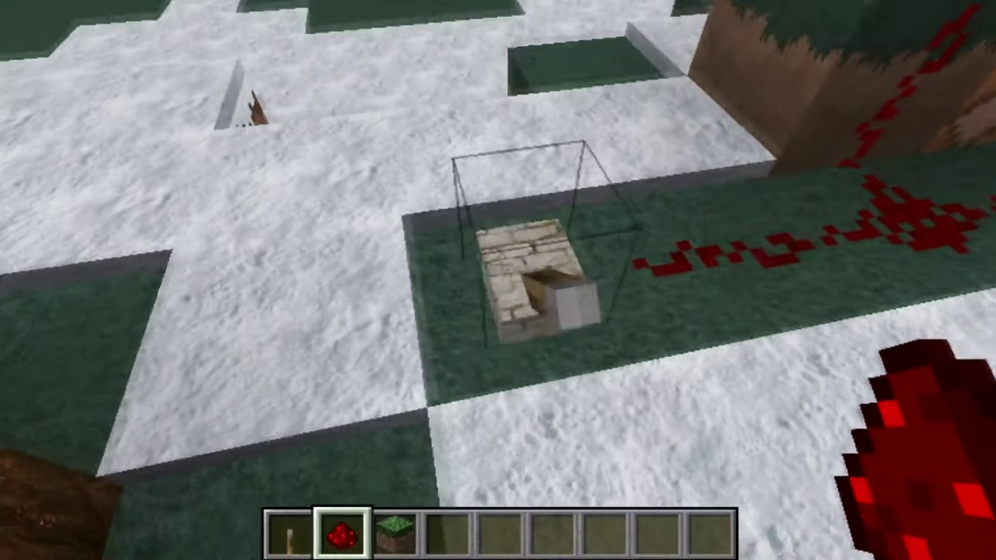
pyautogui.press('1')
pyautogui.rightClick(500, 275)
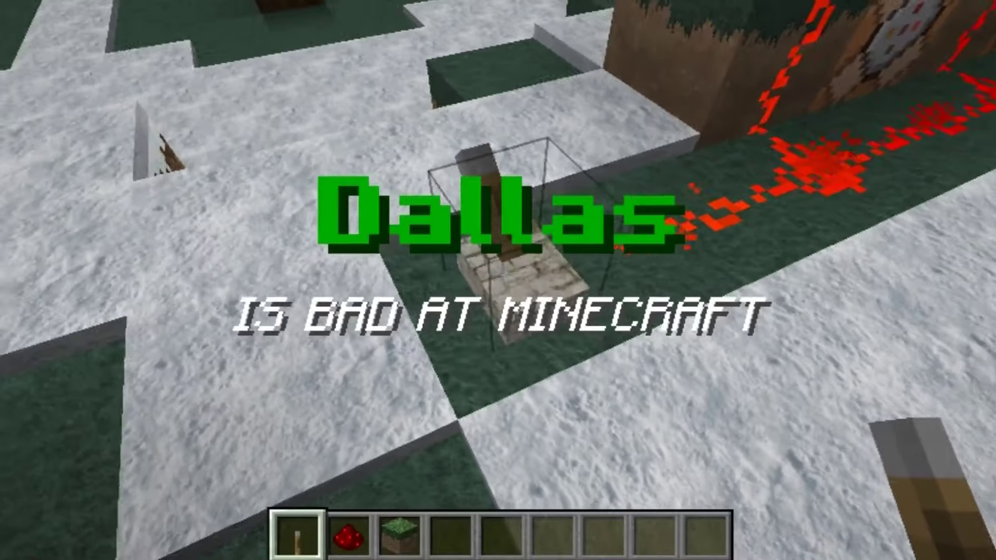
pyautogui.rightClick(500, 275)
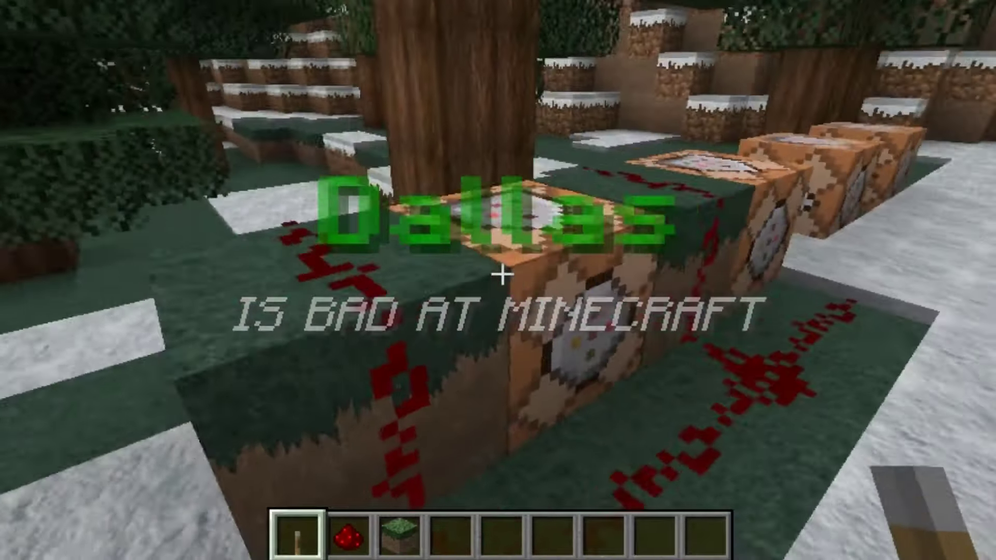
pyautogui.rightClick(500, 266)
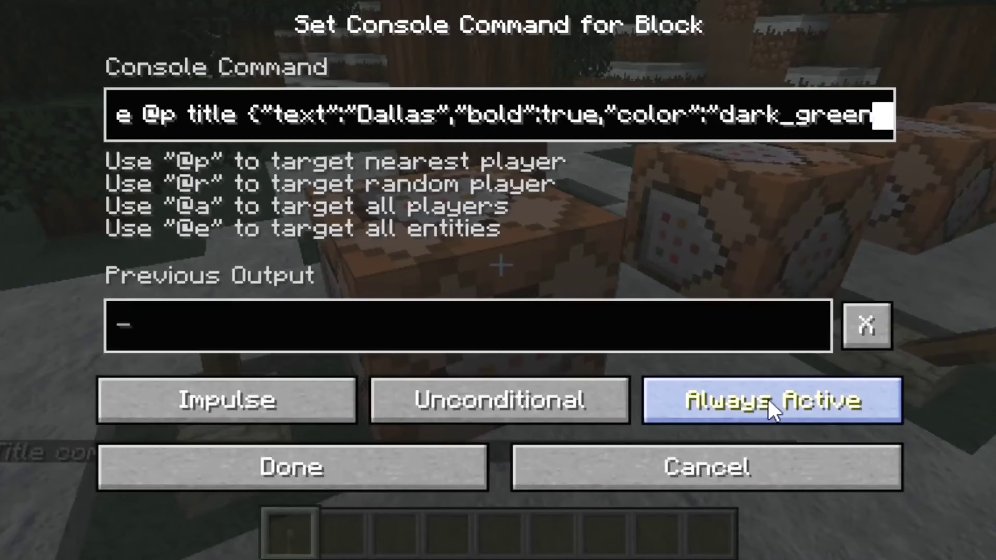
# Set the title command block to Needs Redstone, unconditional, Repeat mode.
pyautogui.click(824, 409)
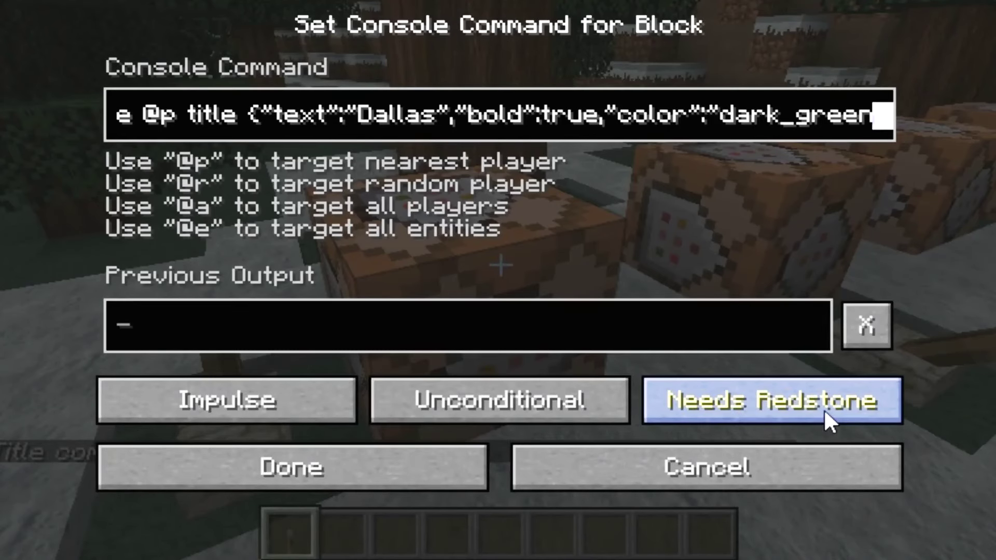
pyautogui.click(566, 407)
pyautogui.click(567, 406)
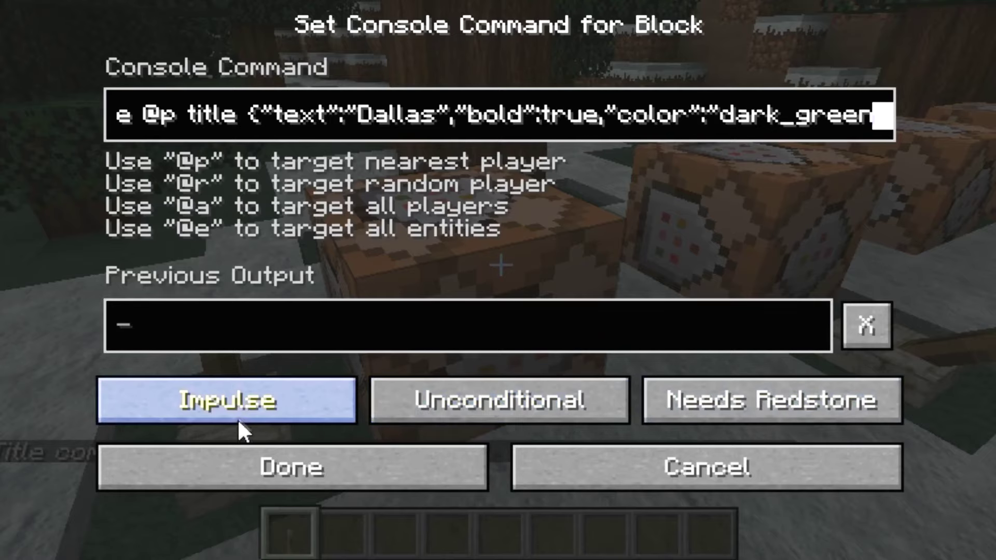
pyautogui.click(233, 395)
pyautogui.click(232, 394)
pyautogui.click(290, 467)
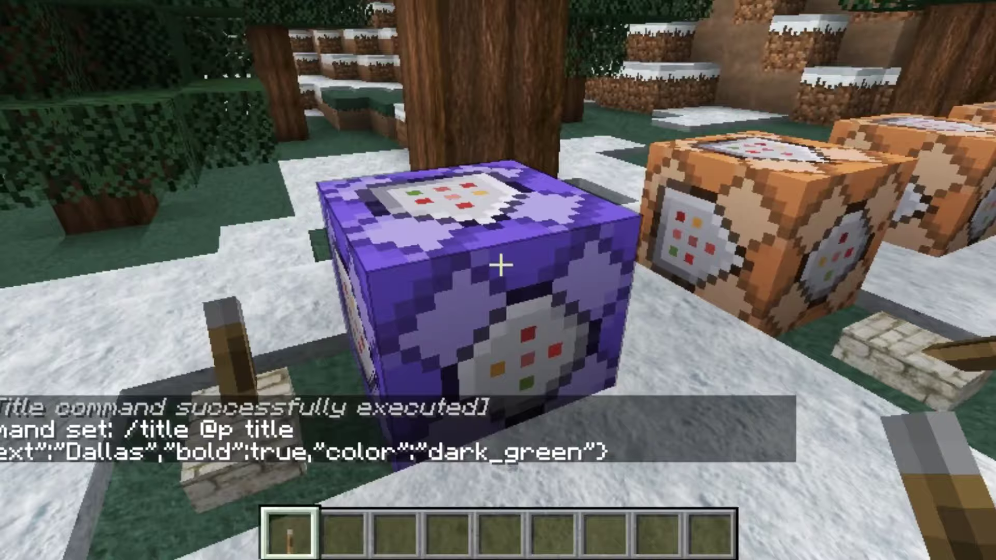
# Switch the Dallas title block back to Impulse and set the neighbouring block to Chain.
pyautogui.rightClick(501, 265)
pyautogui.click(269, 399)
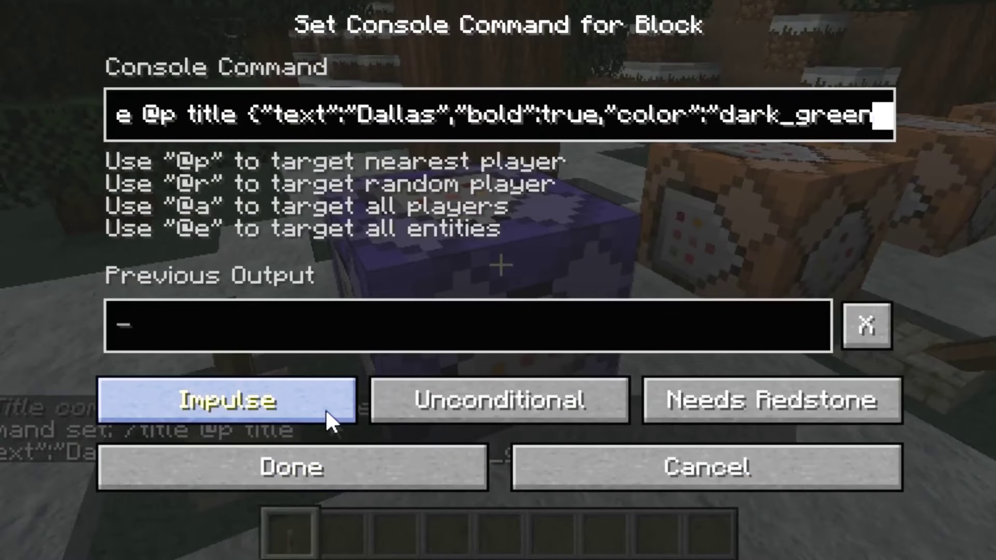
pyautogui.click(316, 467)
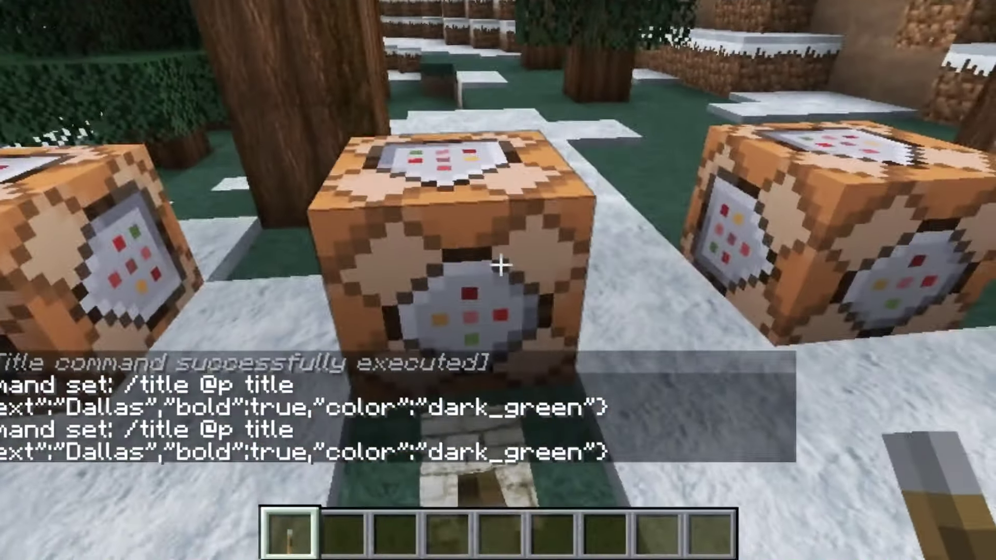
pyautogui.rightClick(501, 264)
pyautogui.click(266, 406)
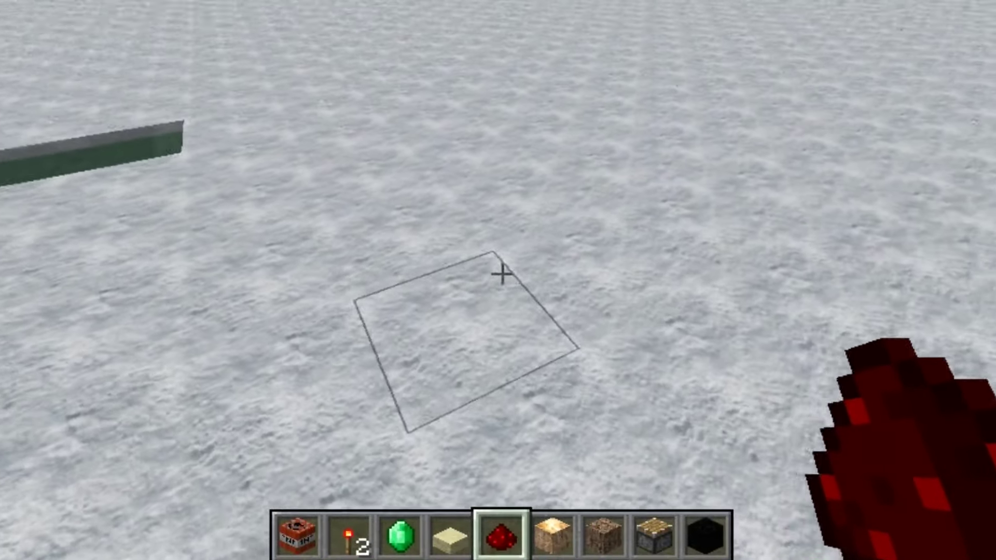
# Put redstone dust in a dug-out snow spot and pick a repeater, comparator and command block.
pyautogui.click(503, 274)
pyautogui.rightClick(502, 274)
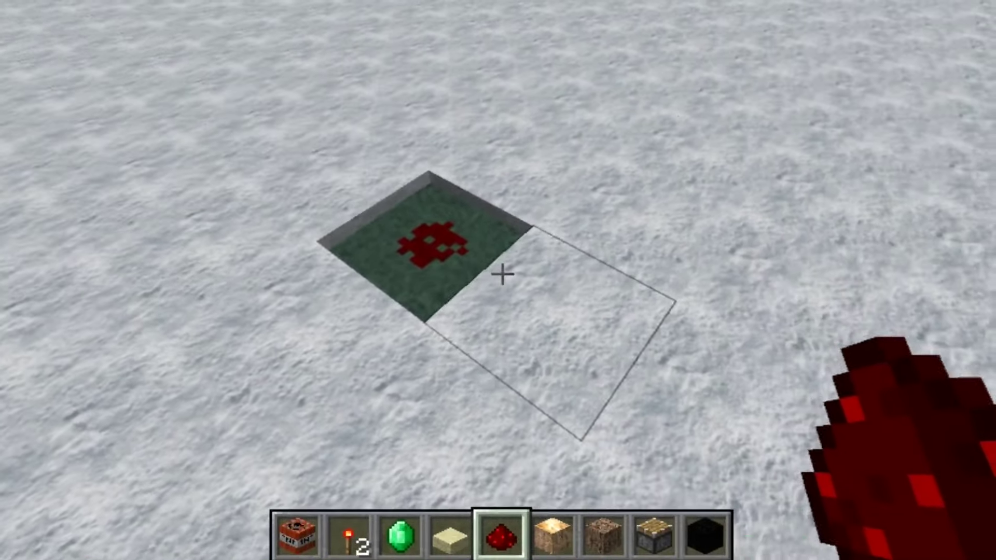
pyautogui.scroll(-1, 502, 274)
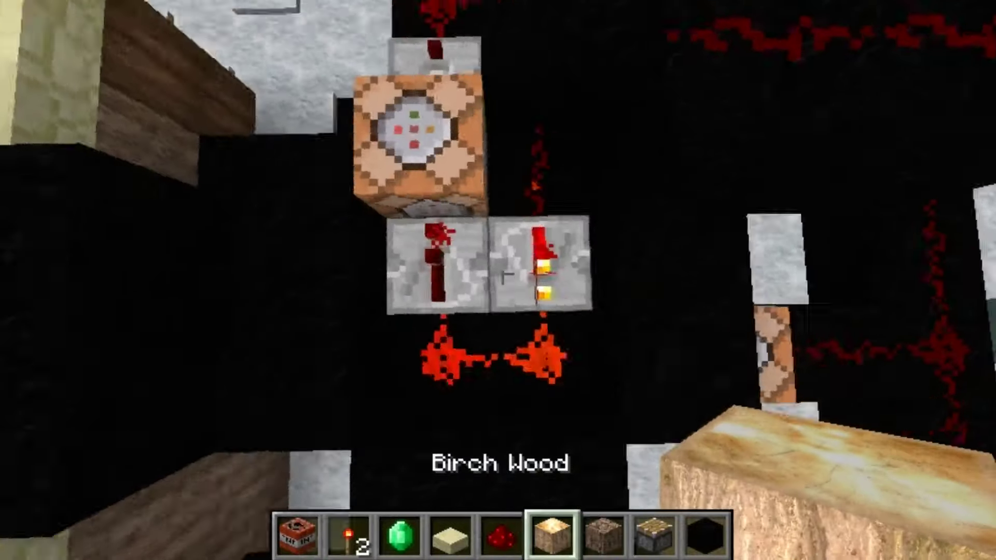
pyautogui.middleClick(502, 274)
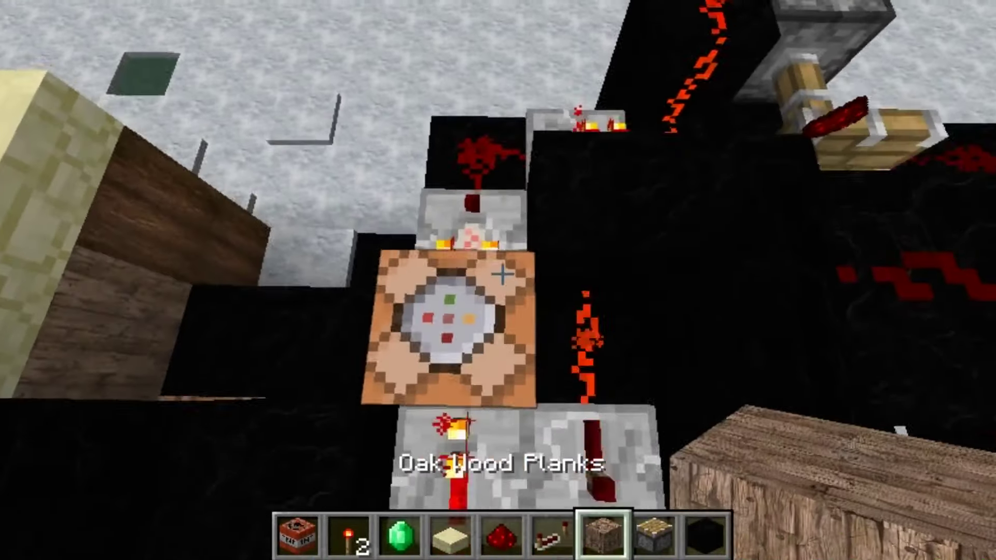
pyautogui.middleClick(502, 274)
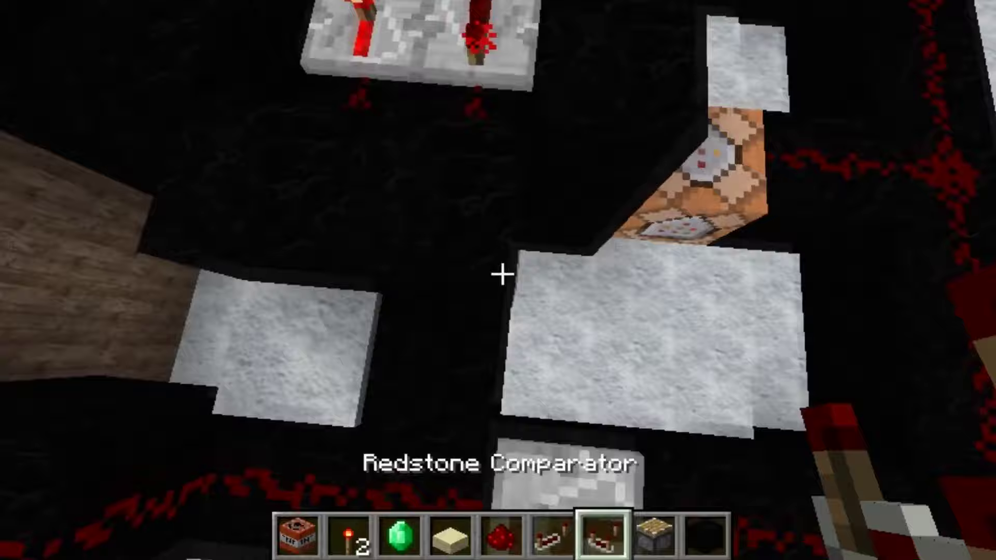
pyautogui.scroll(1, 502, 275)
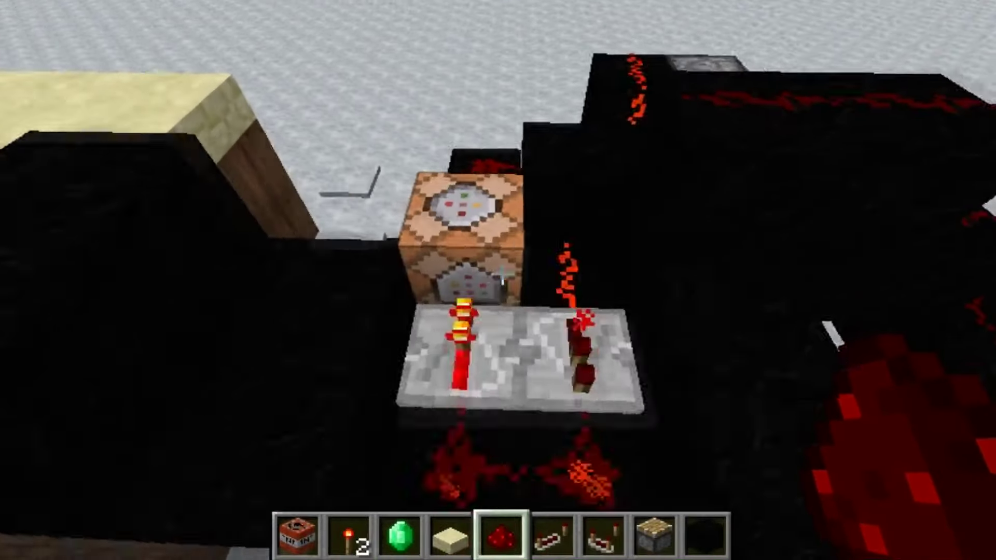
pyautogui.middleClick(502, 274)
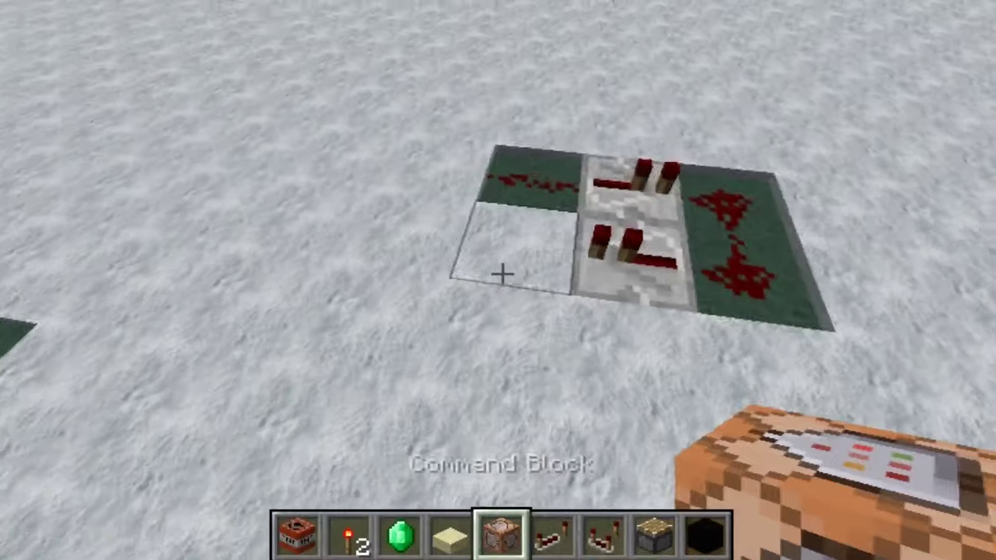
# Place a new command block beside the repeaters and check the existing block's /testfor command.
pyautogui.rightClick(502, 274)
pyautogui.rightClick(503, 274)
pyautogui.press('Escape')
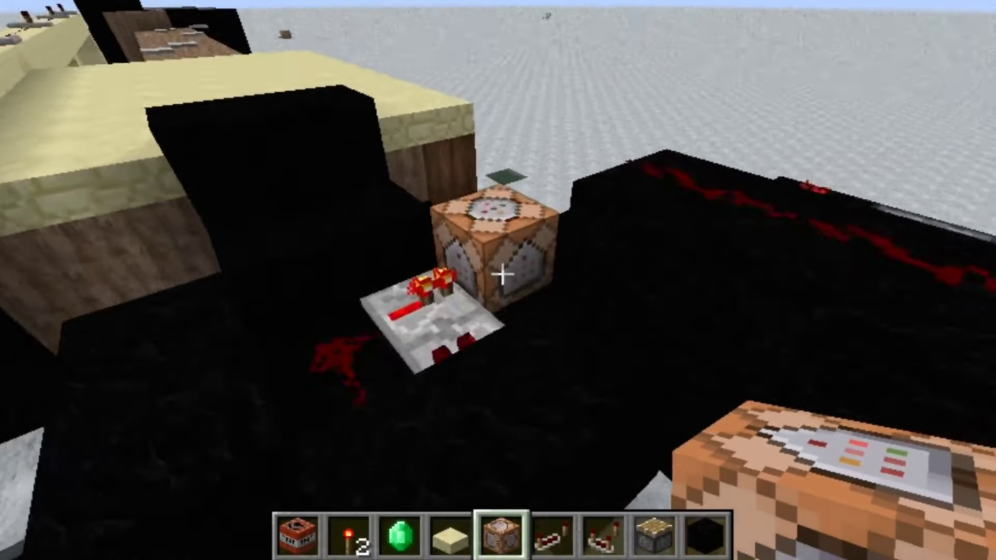
pyautogui.rightClick(502, 274)
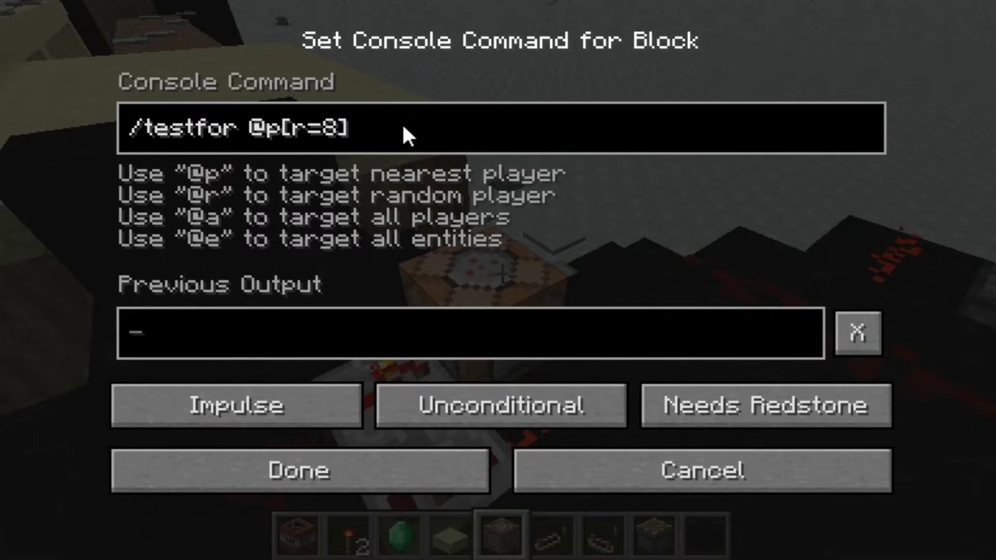
pyautogui.press('Escape')
# Set the new command block's command to /testfor @p[r=4].
pyautogui.press('w')
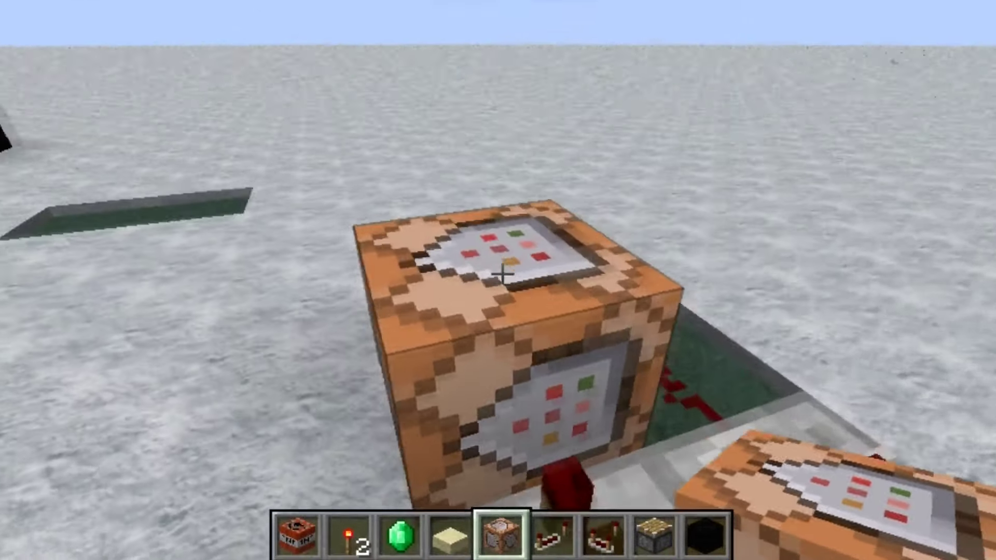
pyautogui.rightClick(502, 274)
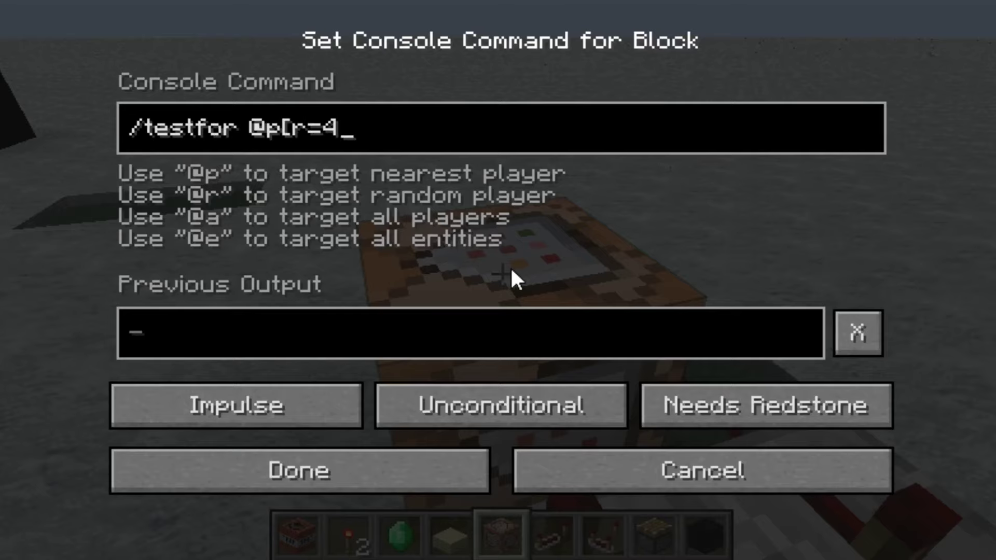
pyautogui.write(']')
pyautogui.press('Return')
pyautogui.click(324, 475)
# Switch between redstone torch, repeater and comparator while moving around the lit circuit.
pyautogui.press('2')
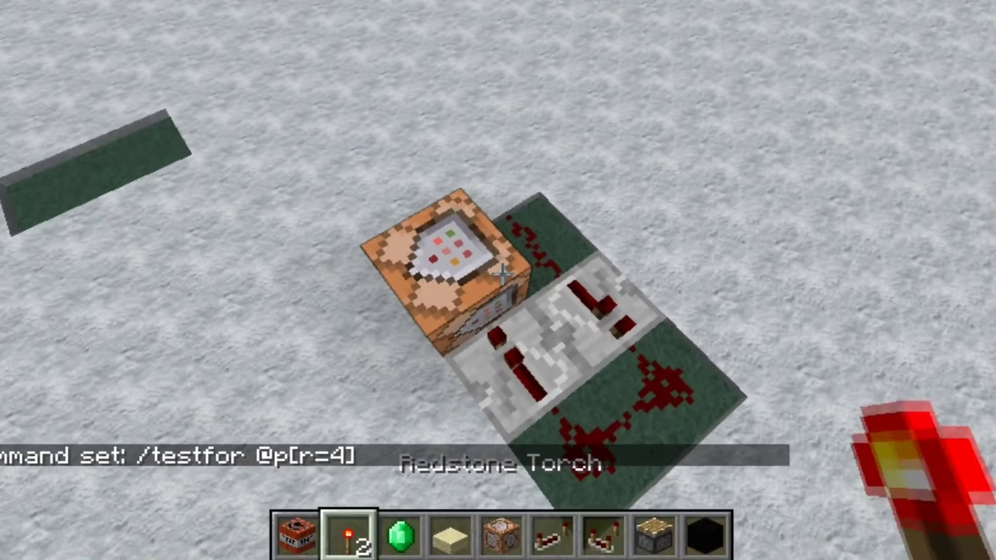
pyautogui.press('s')
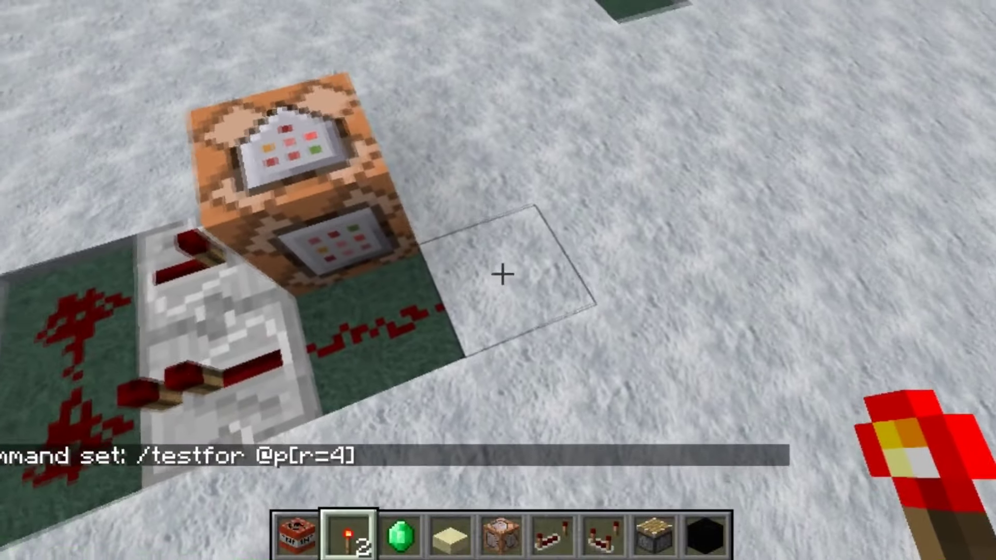
pyautogui.press('s')
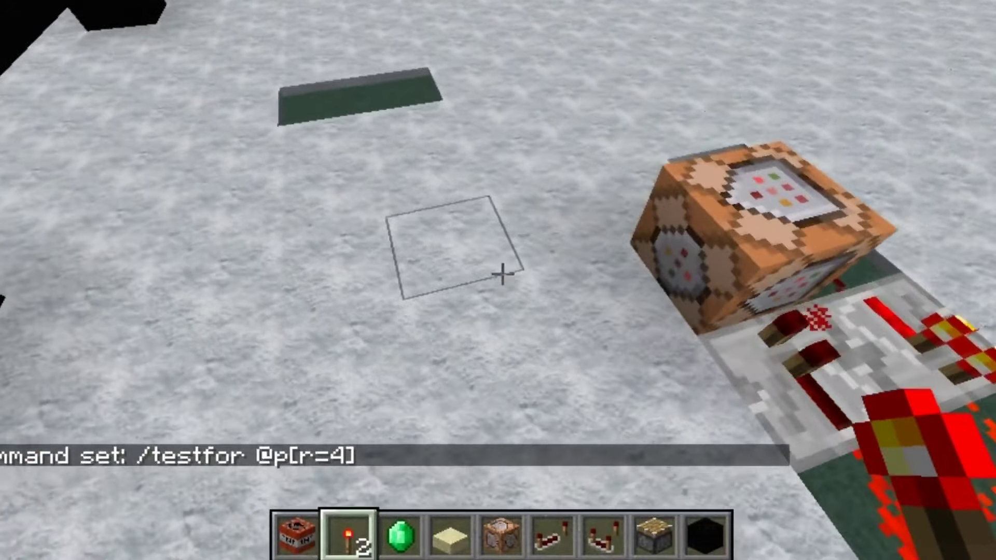
pyautogui.press('5')
pyautogui.press('6')
pyautogui.press('7')
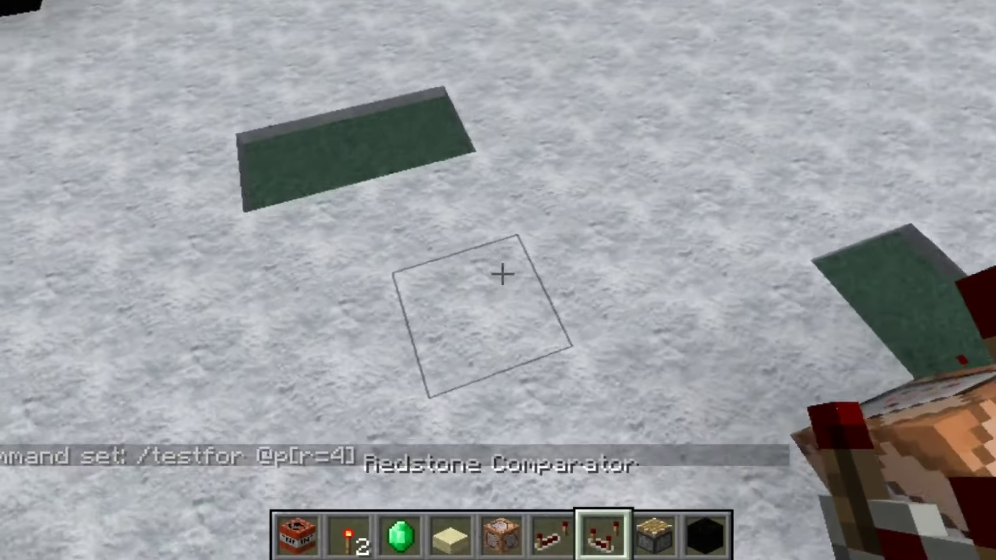
pyautogui.press('w')
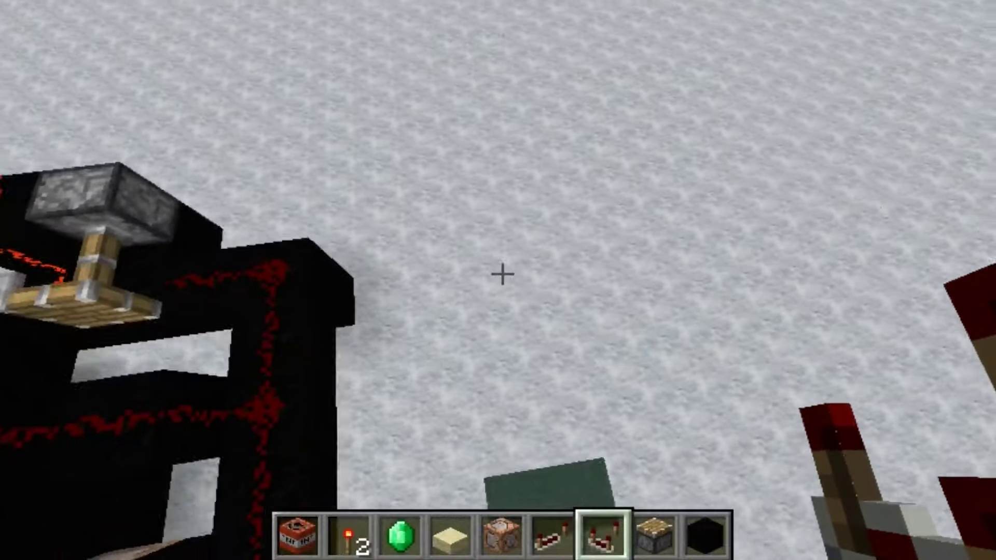
# Put redstone dust in the hotbar and fly low over the dust strip to view the finished circuit.
pyautogui.middleClick(502, 274)
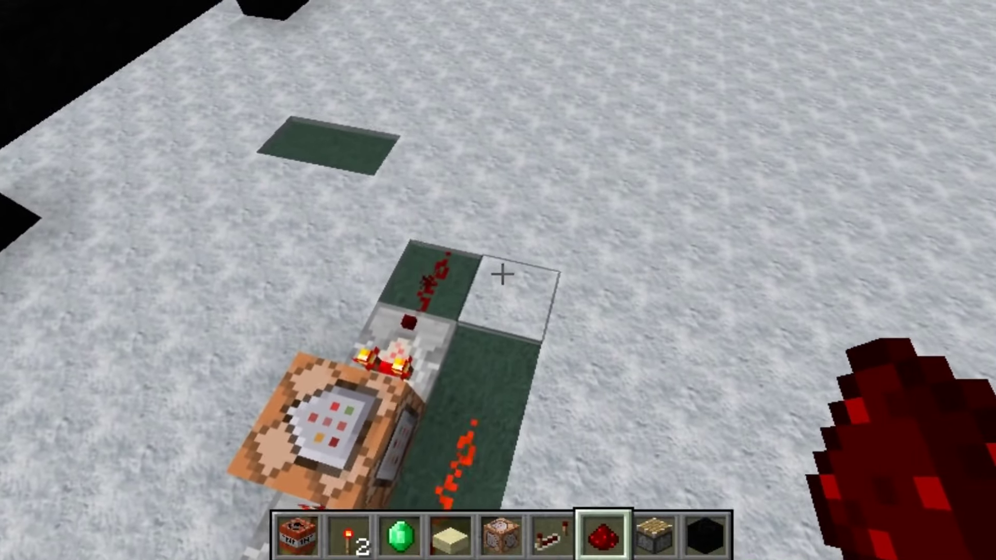
pyautogui.press('shift')
pyautogui.scroll(1, 502, 274)
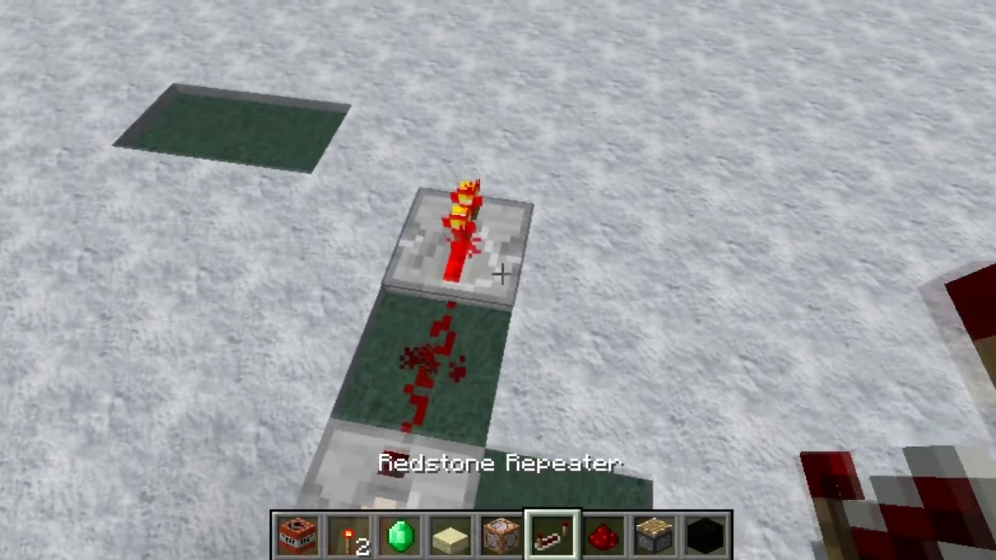
pyautogui.scroll(-1, 502, 274)
pyautogui.press('w')
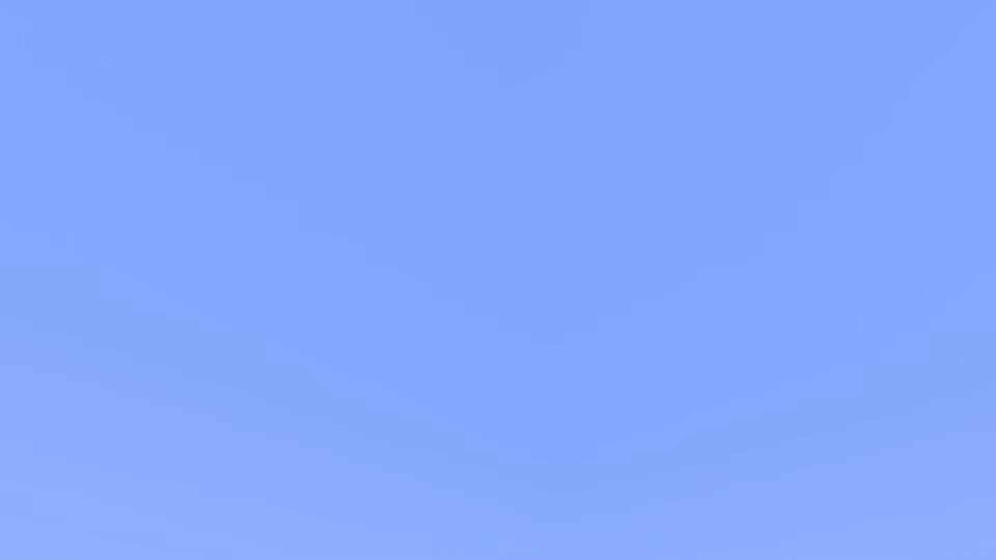
pyautogui.press('F1')
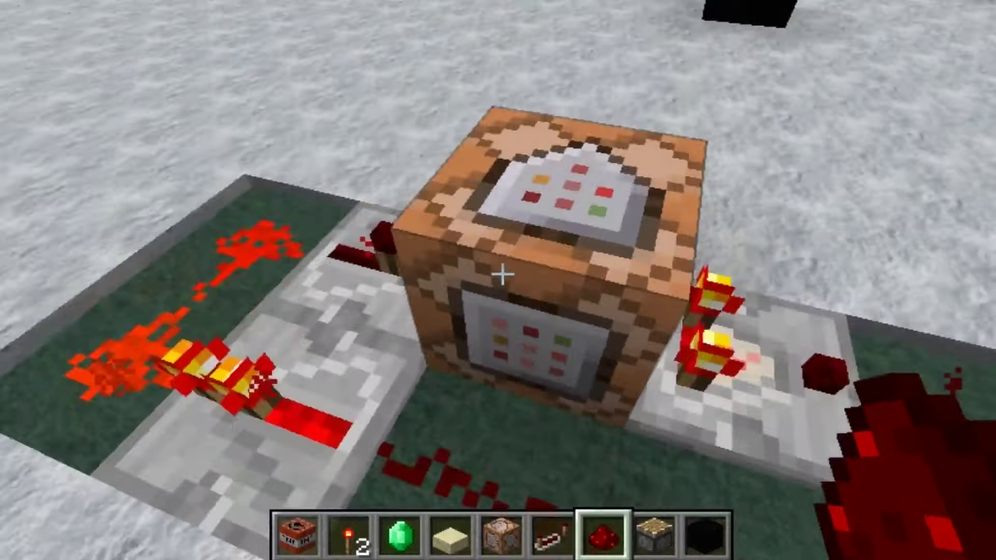